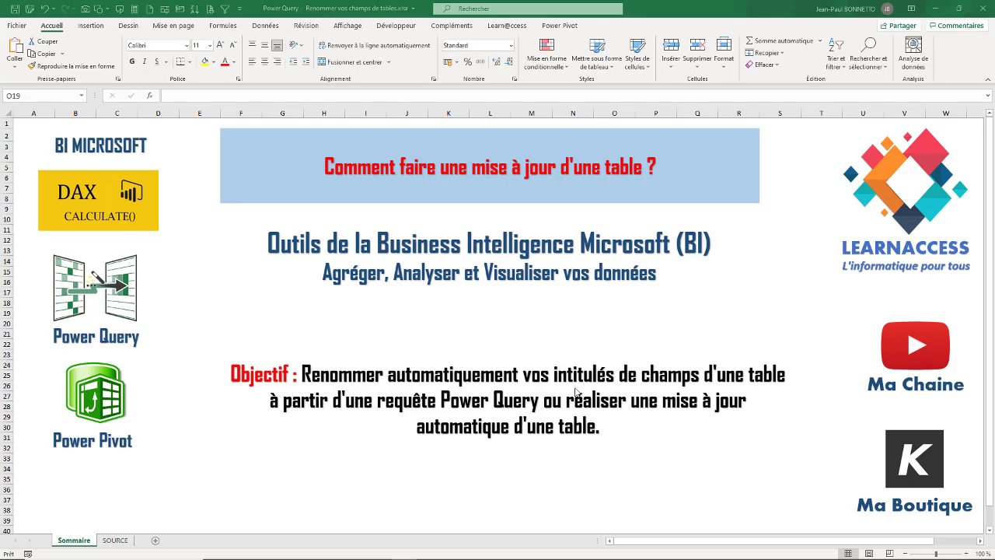
Switch to the SOURCE sheet and highlight catalogue rows and product names in column B.
left_click(120, 542)
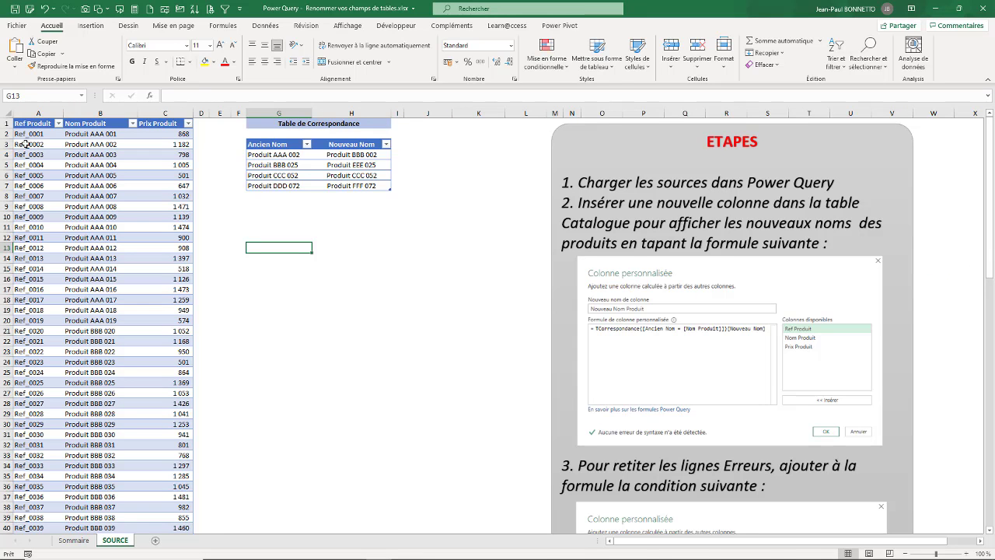
left_click_drag(25, 144, 28, 300)
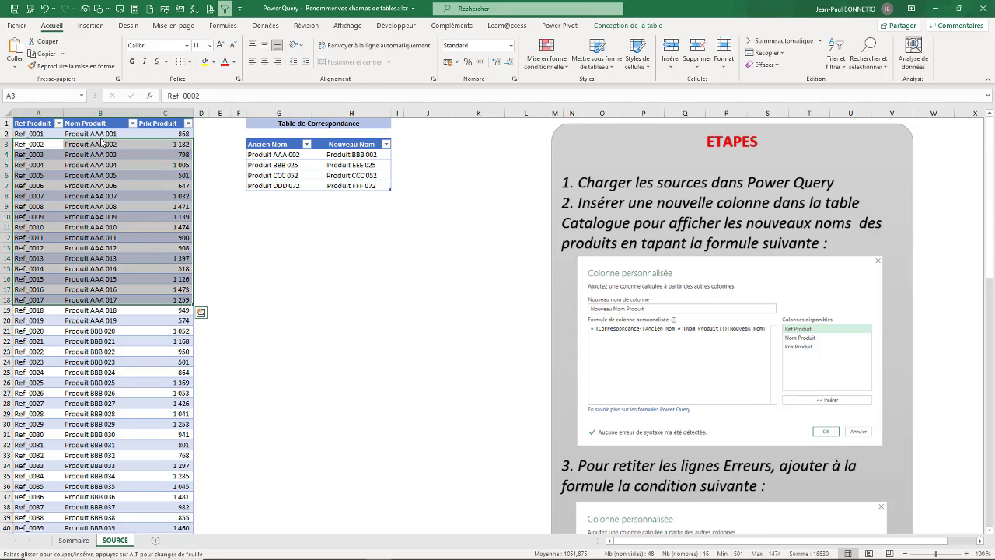
left_click(94, 158)
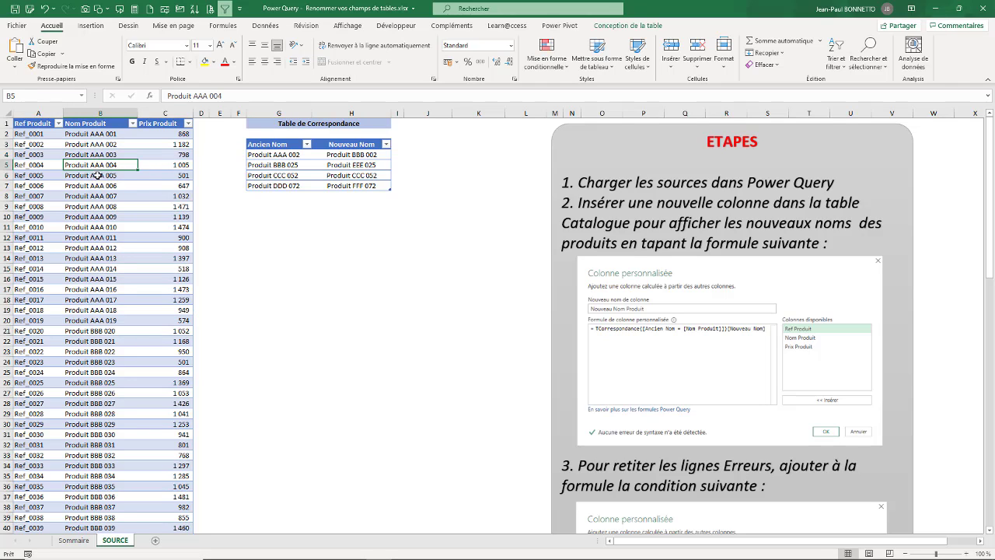
left_click_drag(96, 165, 126, 194)
key("Right")
Highlight the four old names and four new names in the Table de Correspondance.
left_click(278, 155)
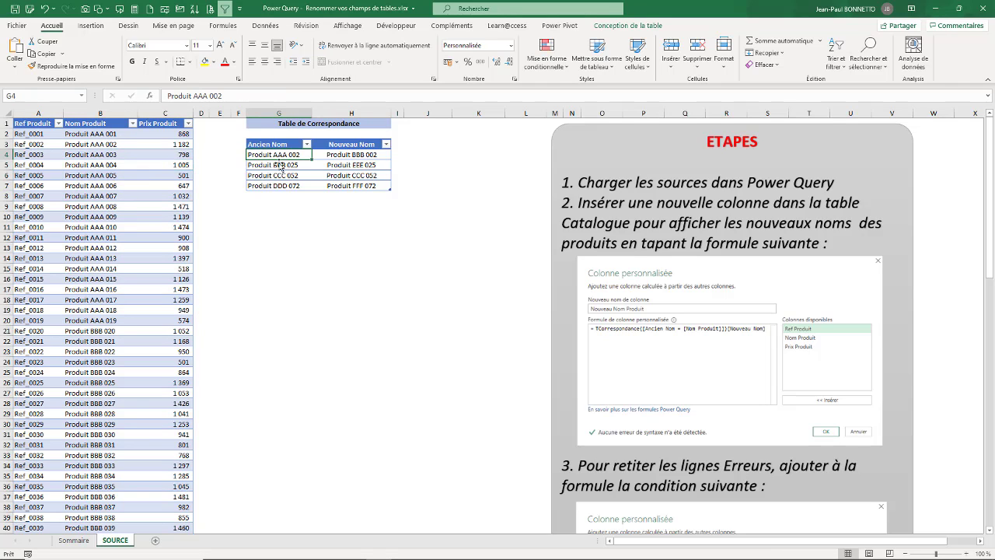
left_click_drag(278, 155, 279, 164)
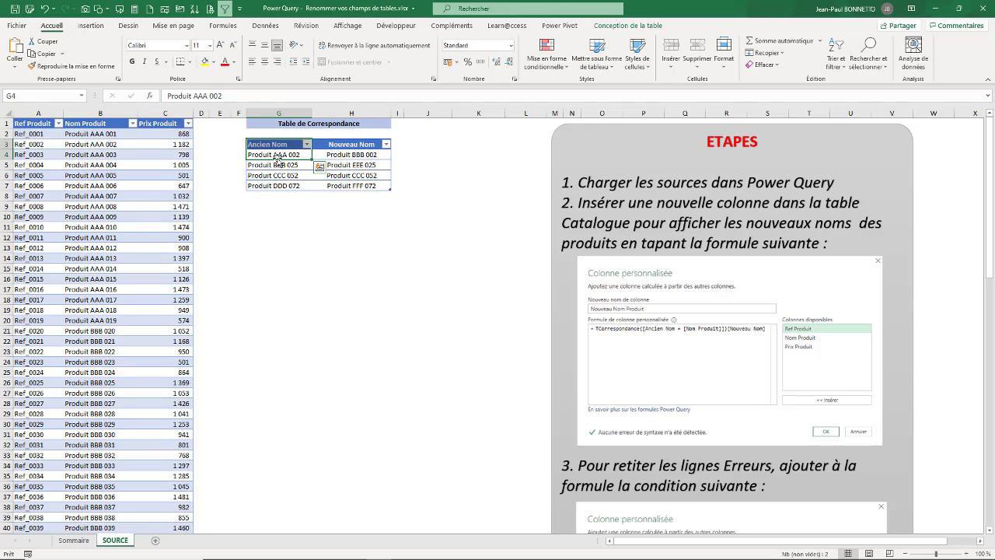
left_click(277, 156)
left_click(349, 155)
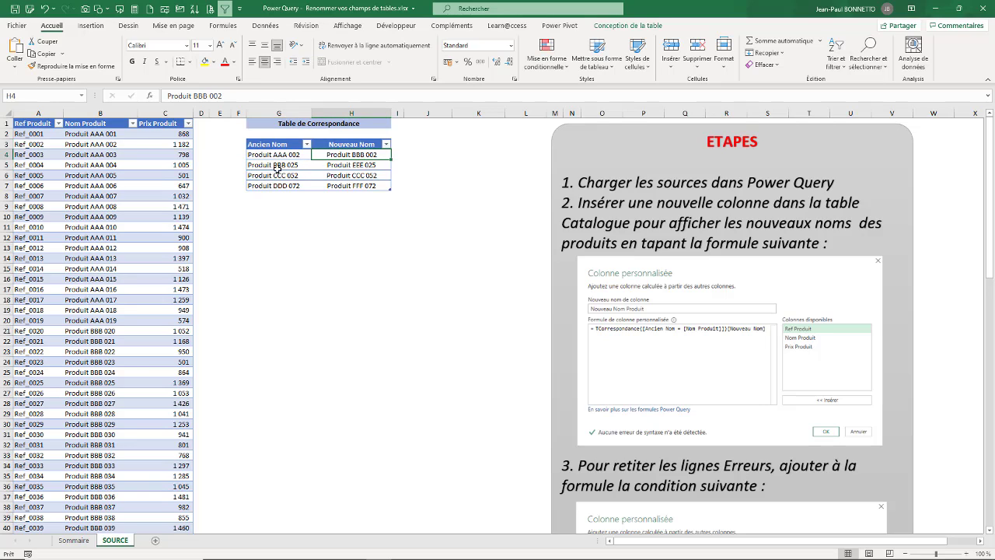
left_click_drag(277, 155, 277, 186)
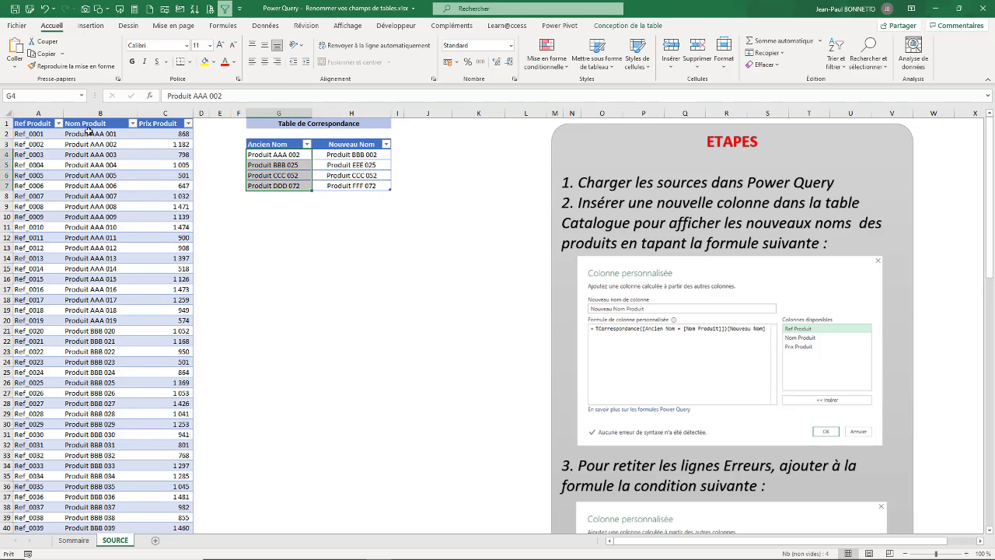
left_click_drag(353, 155, 361, 187)
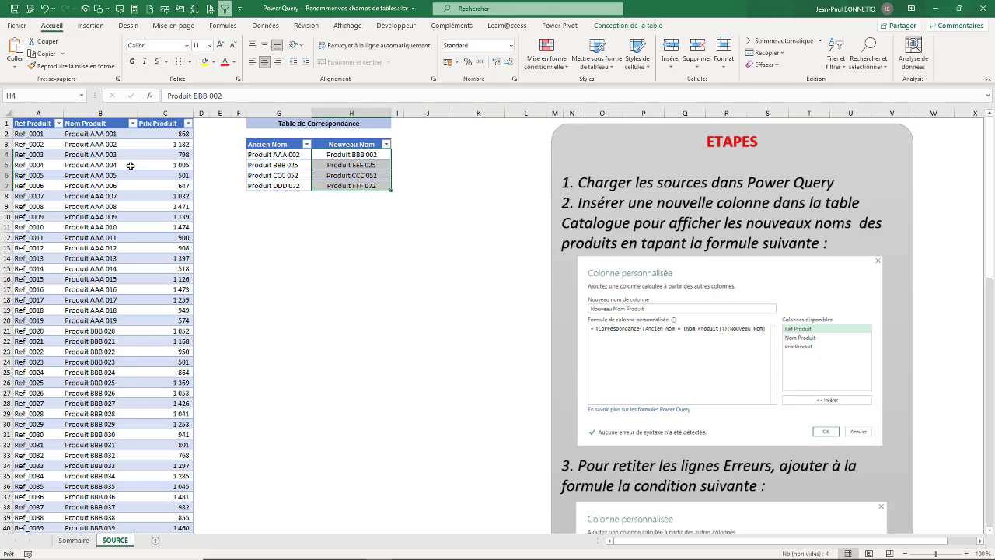
left_click(102, 155)
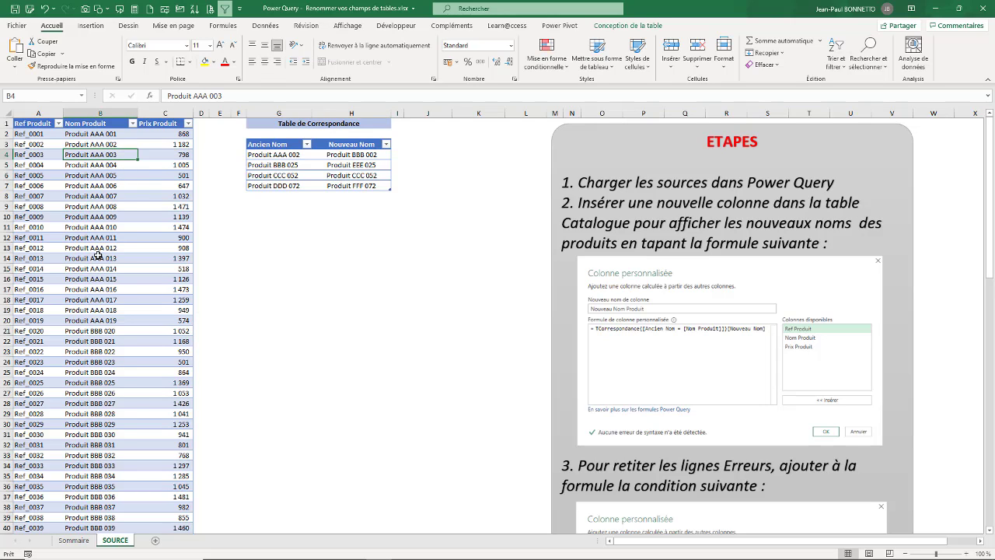
Create a Power Query from the catalogue table using À partir de Tableau ou d'une Plage, and shrink the editor window.
left_click(265, 25)
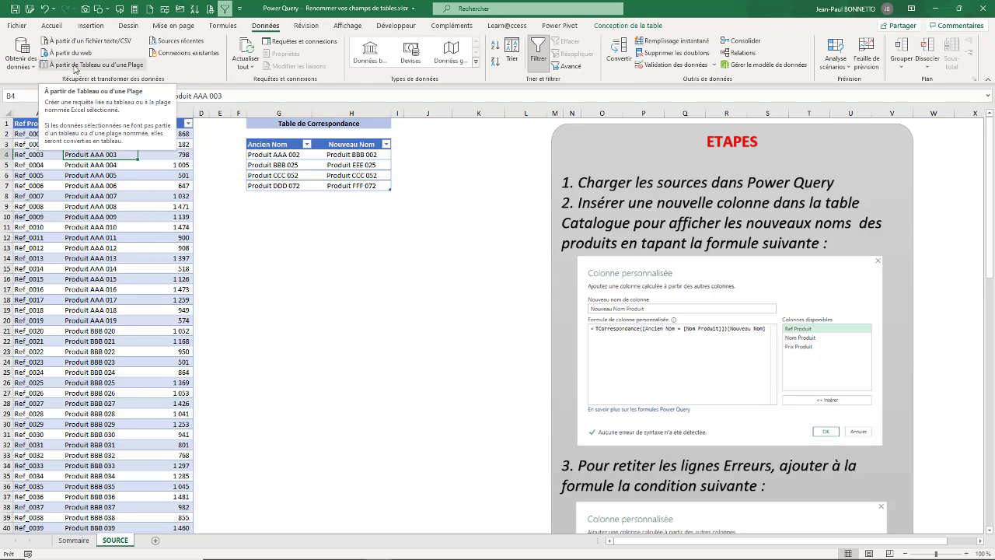
left_click(75, 67)
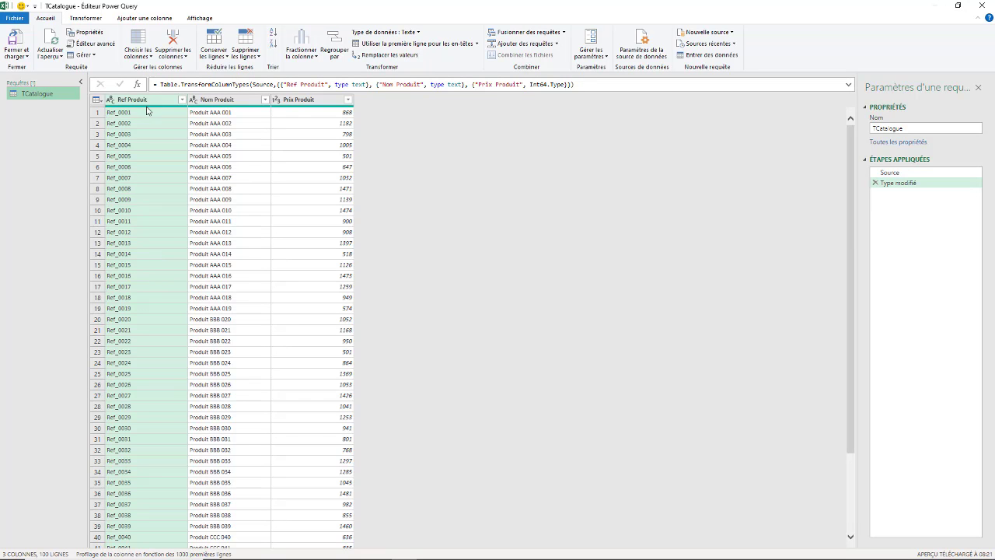
left_click(961, 6)
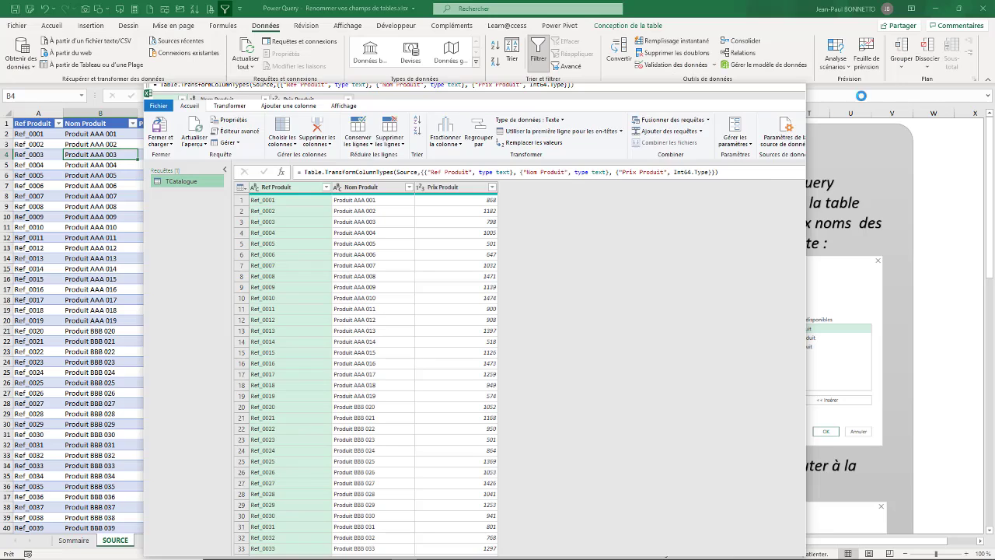
left_click_drag(805, 205, 668, 205)
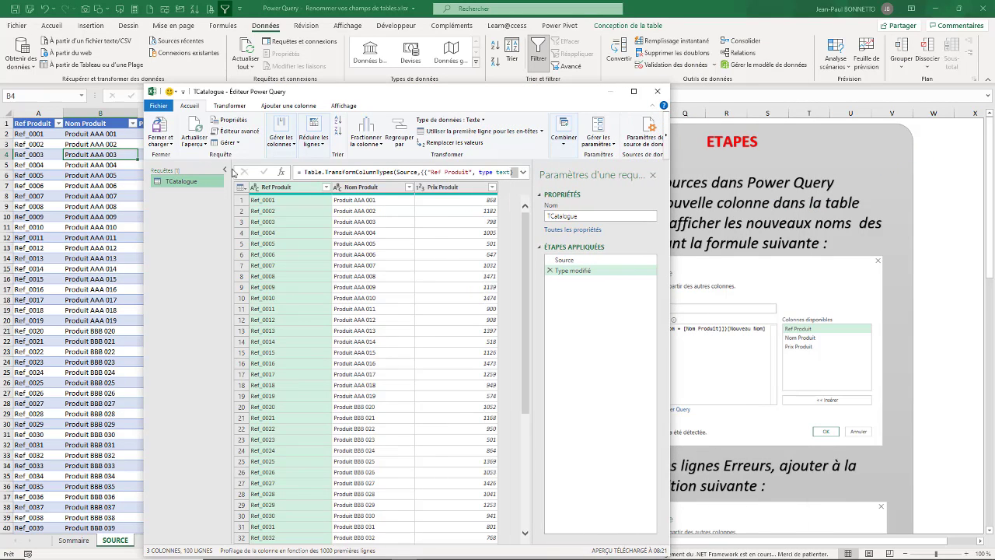
left_click_drag(366, 94, 233, 70)
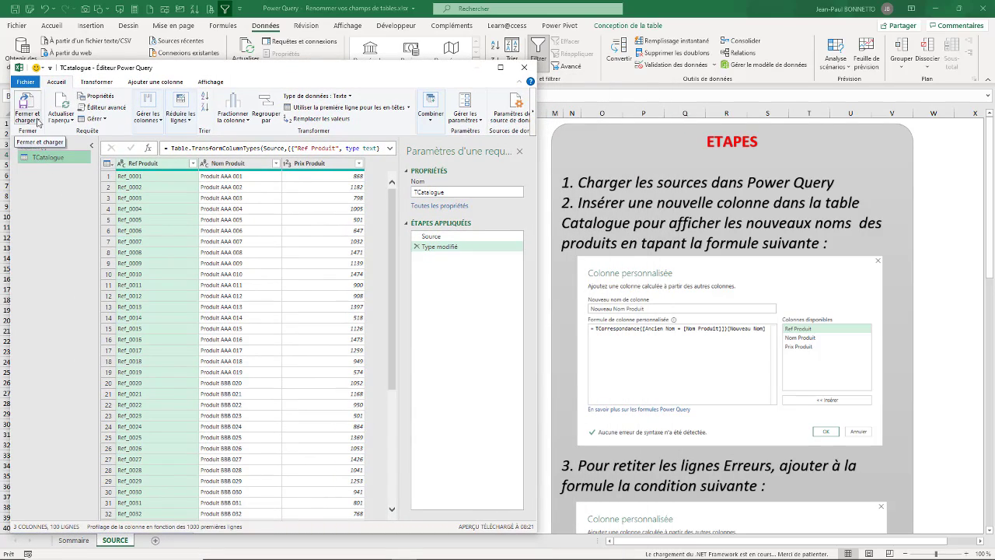
Load TCatalogue with Ne créer que la connexion and close the queries pane.
left_click(33, 118)
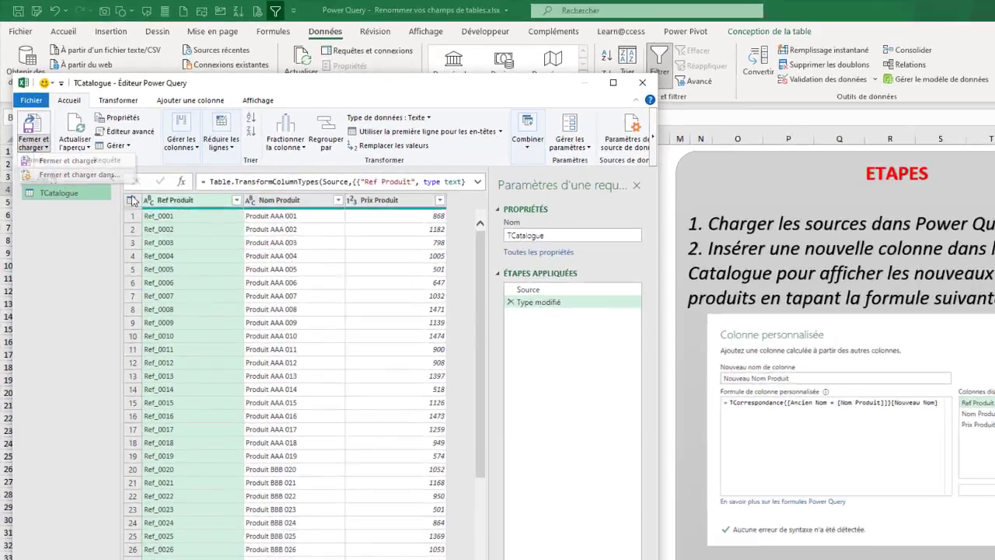
left_click(77, 174)
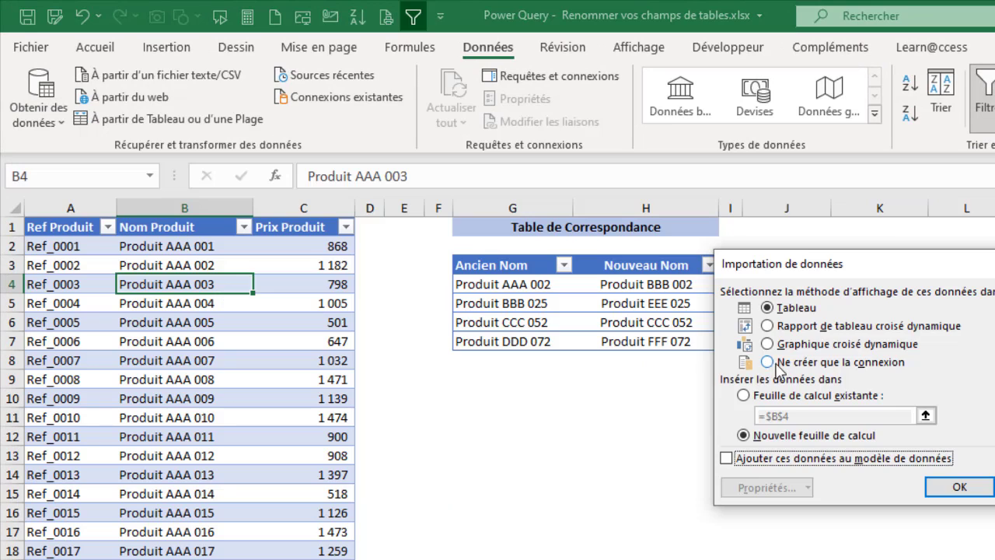
left_click(774, 362)
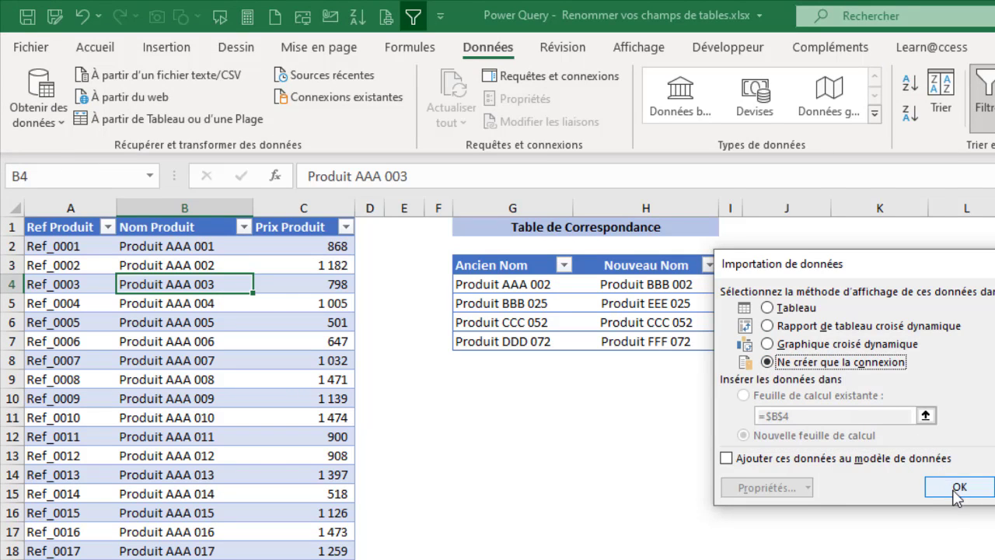
left_click(957, 488)
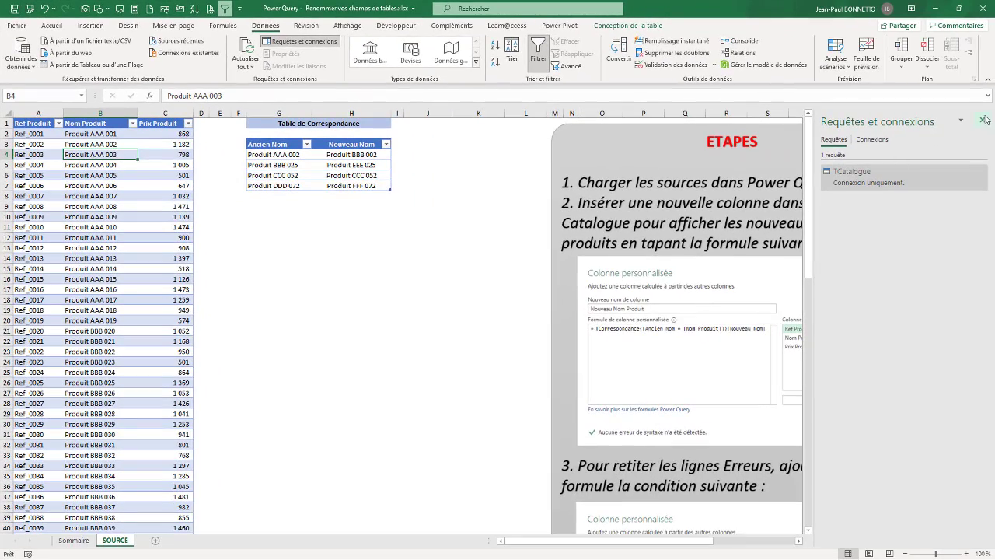
left_click(984, 120)
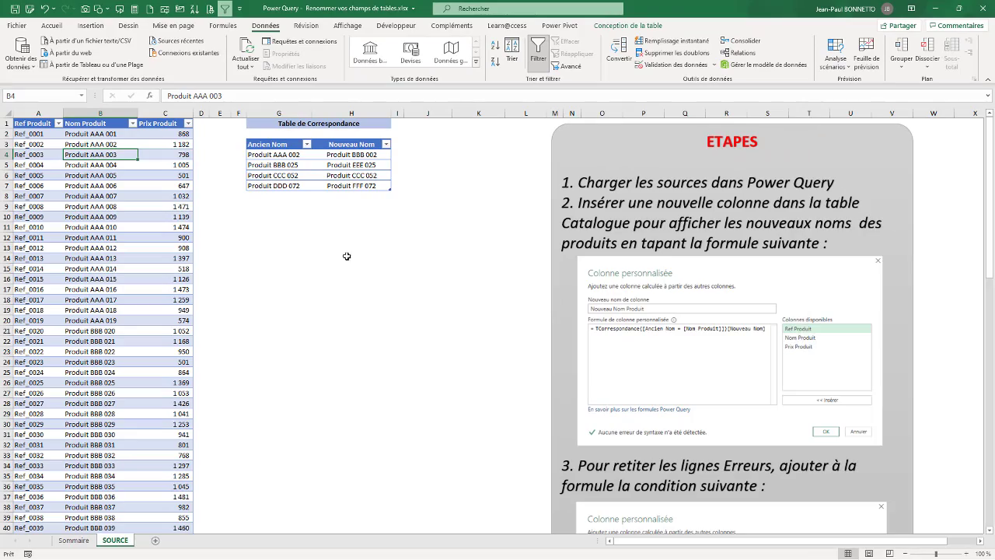
left_click(321, 167)
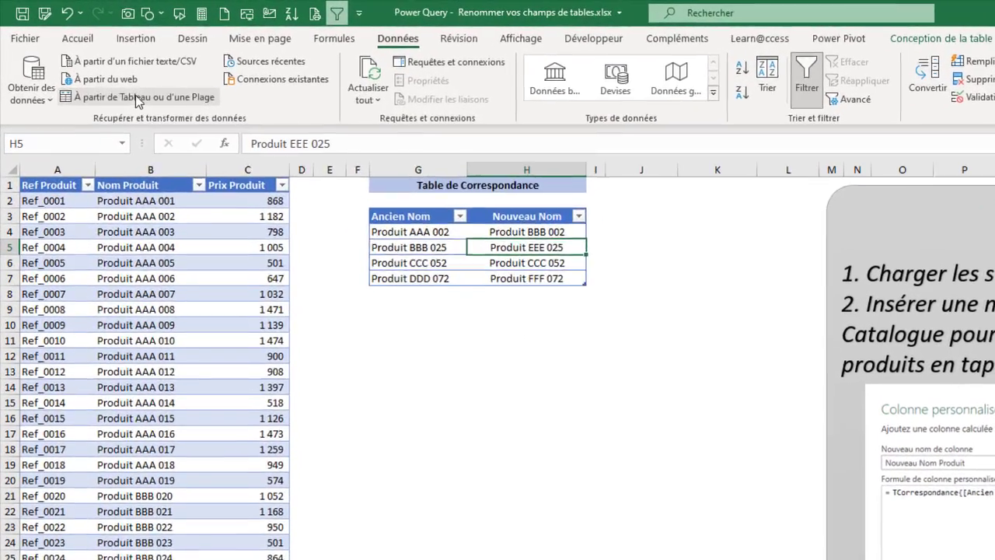
Create a query from the correspondence table and load it connection-only as TCorrespondance.
left_click(138, 99)
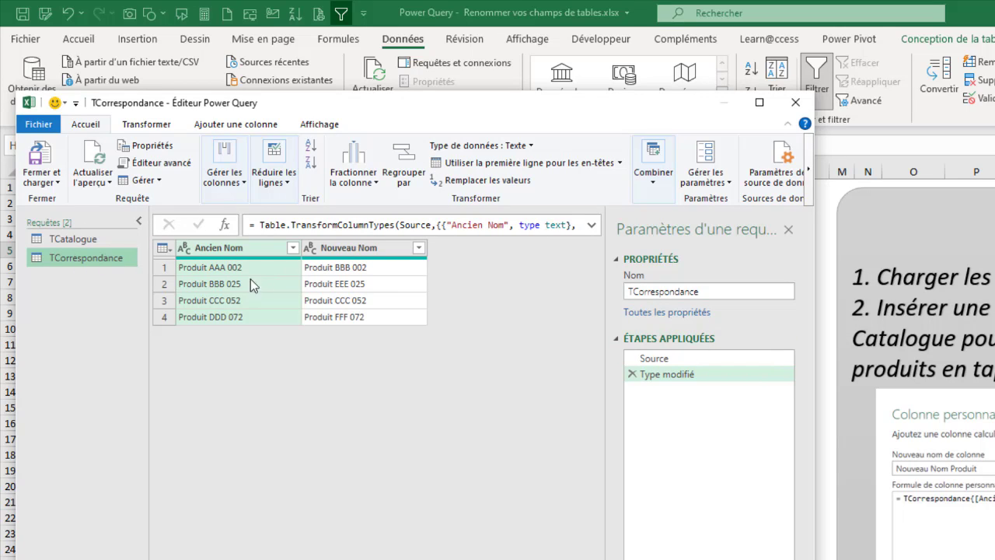
left_click(41, 181)
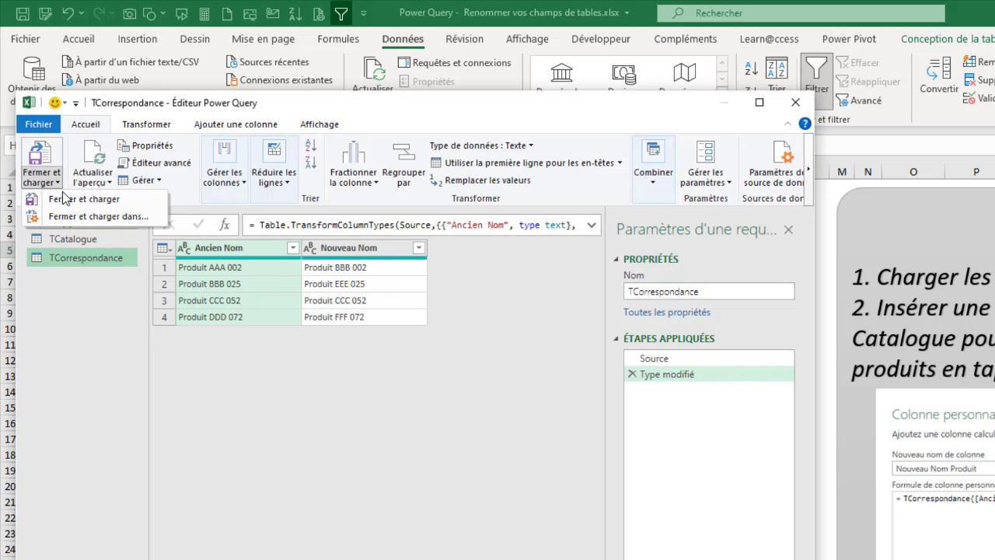
left_click(76, 217)
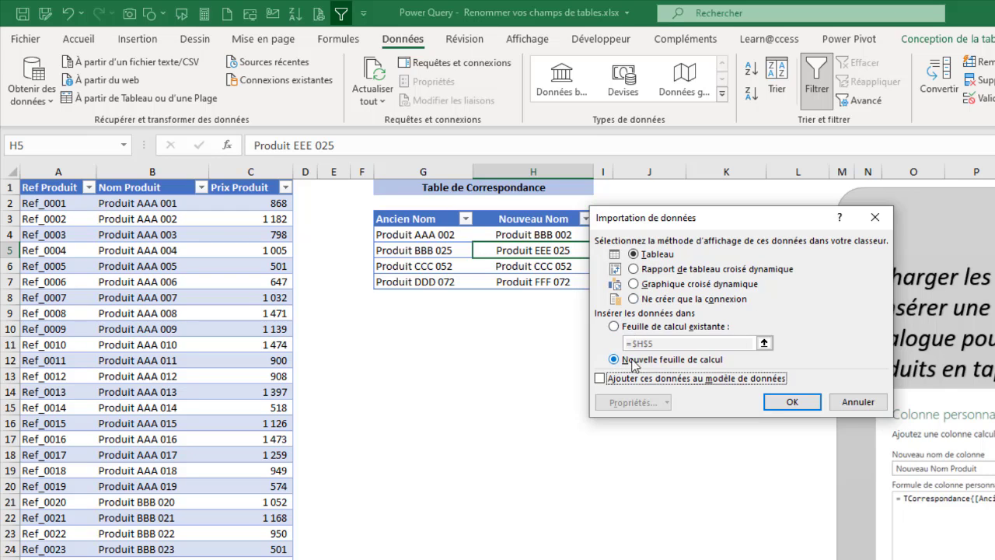
left_click(634, 299)
left_click(789, 403)
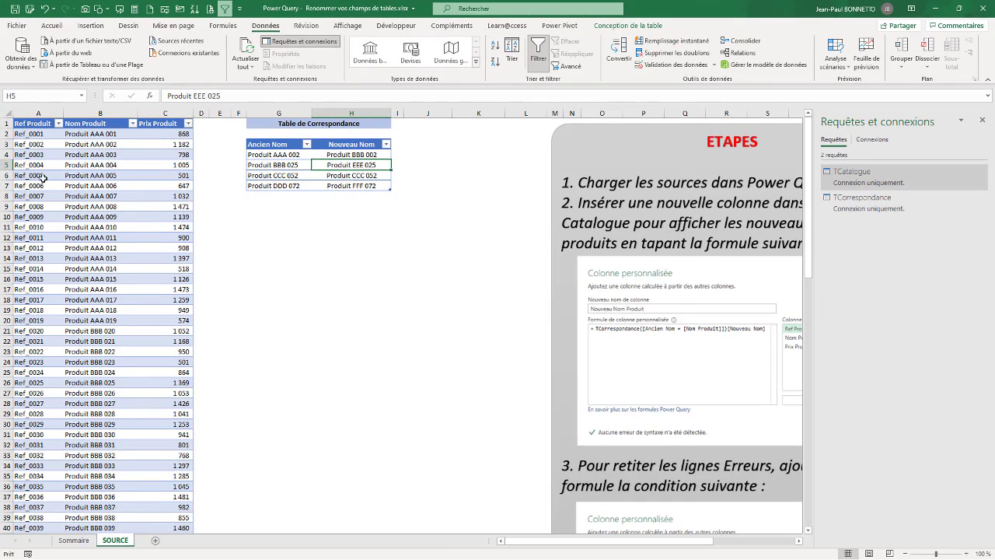
left_click(982, 119)
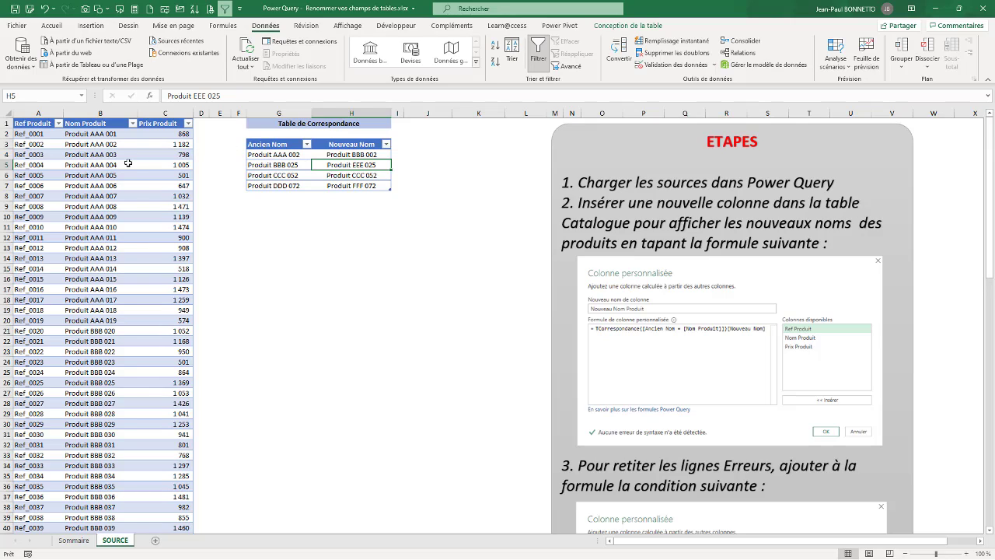
Launch the Power Query Editor from the data retrieval options.
left_click(104, 166)
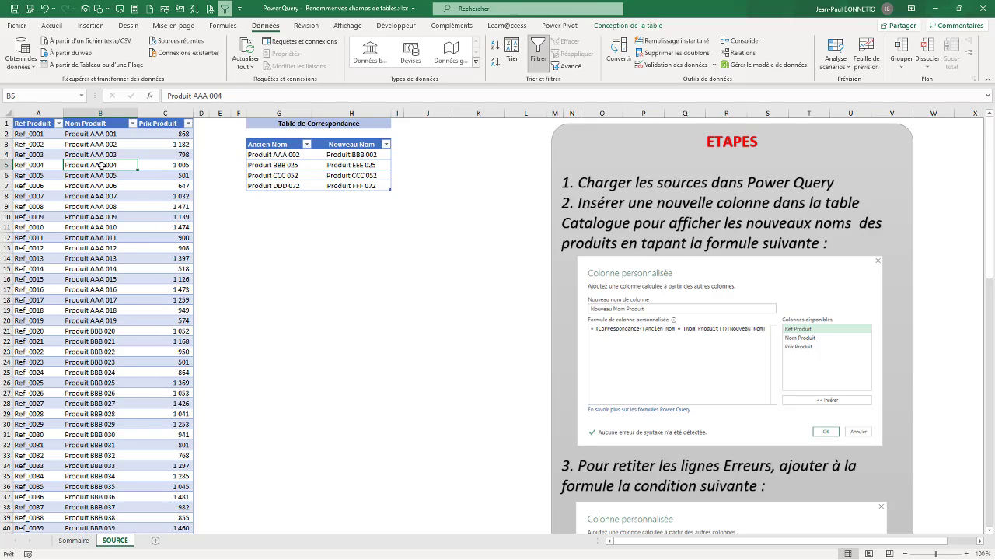
left_click(27, 68)
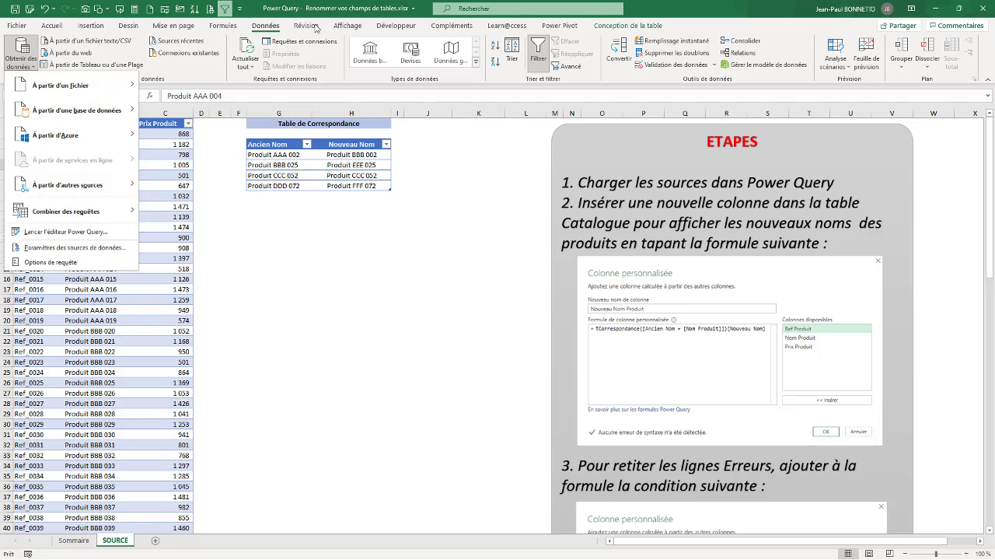
left_click(48, 231)
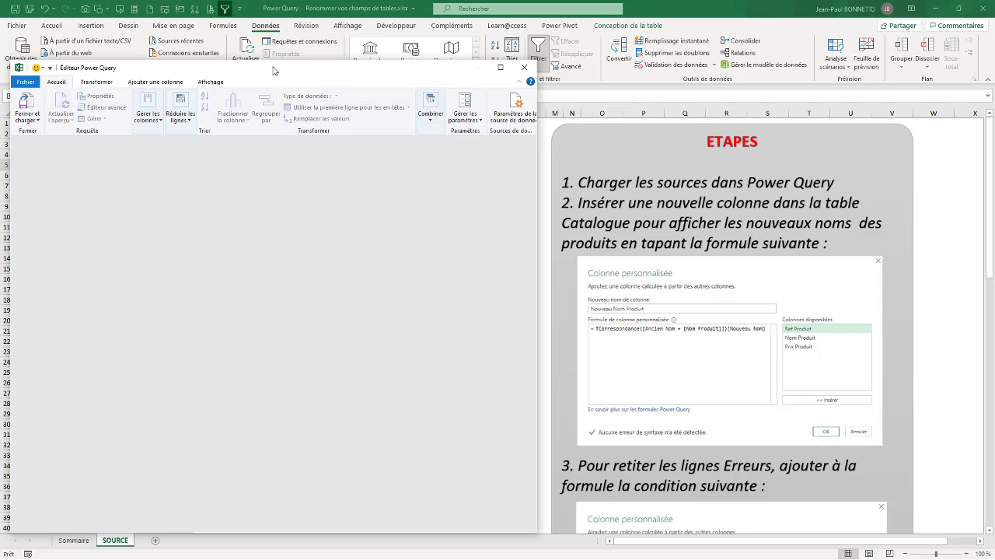
left_click_drag(273, 71, 273, 83)
Open TCatalogue, hide the Query Settings pane and widen the editor slightly.
left_click(55, 172)
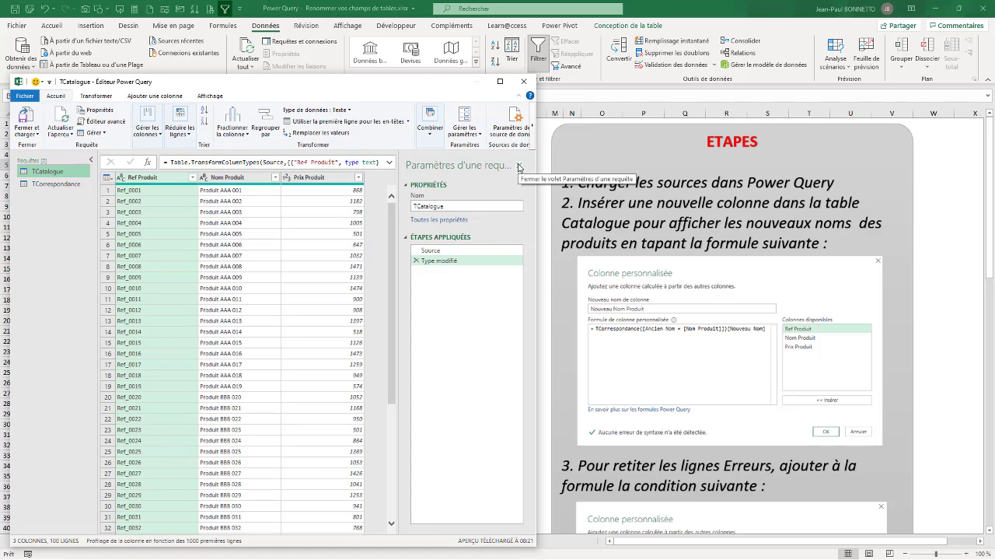
left_click(519, 166)
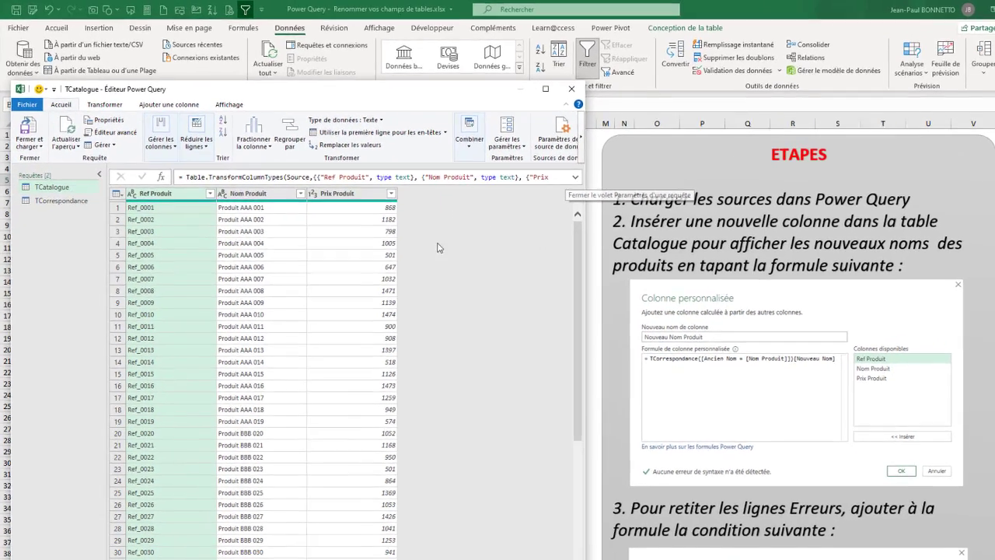
left_click_drag(645, 332, 657, 330)
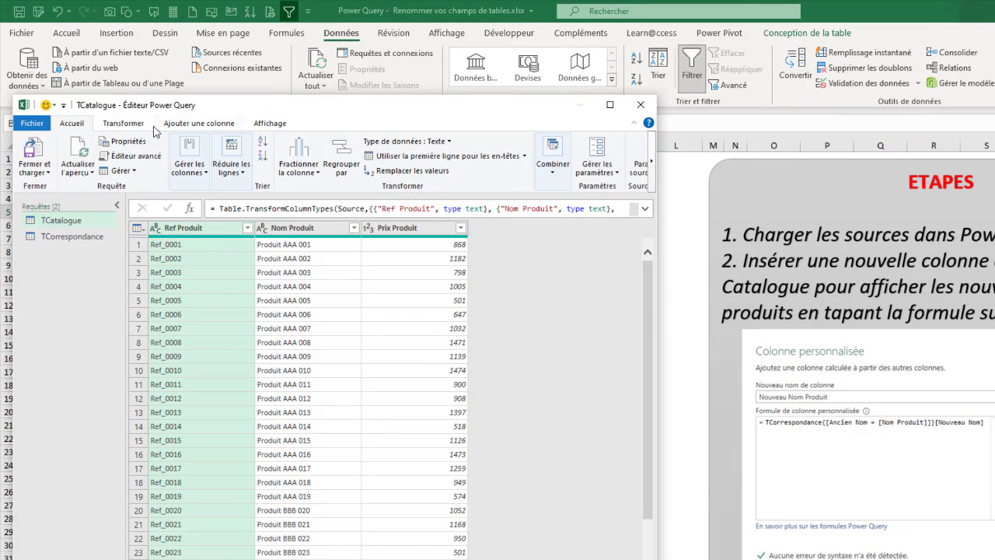
Add a Colonne personnalisée on TCatalogue named 'Nouveau Nom Produit' and place the cursor in its formula box.
left_click(186, 124)
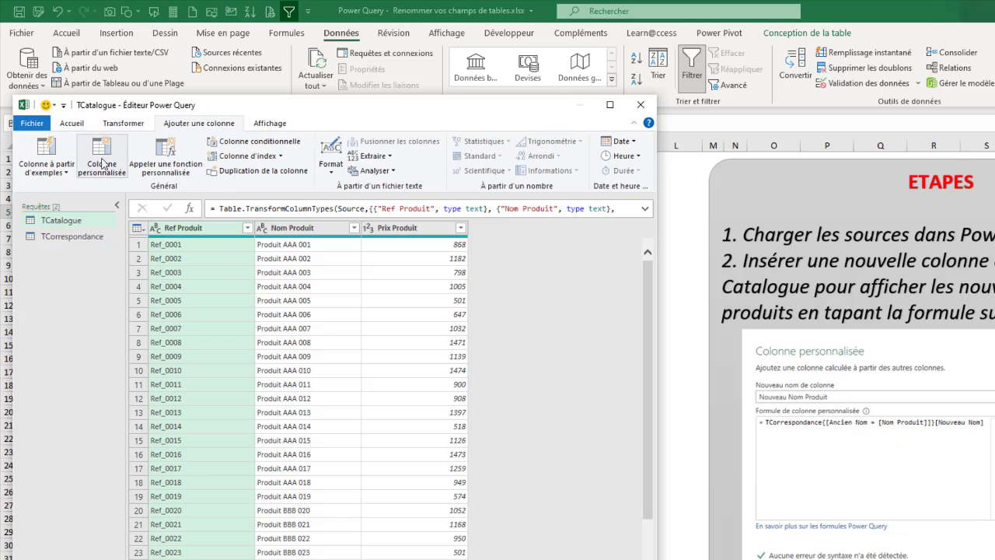
left_click(101, 159)
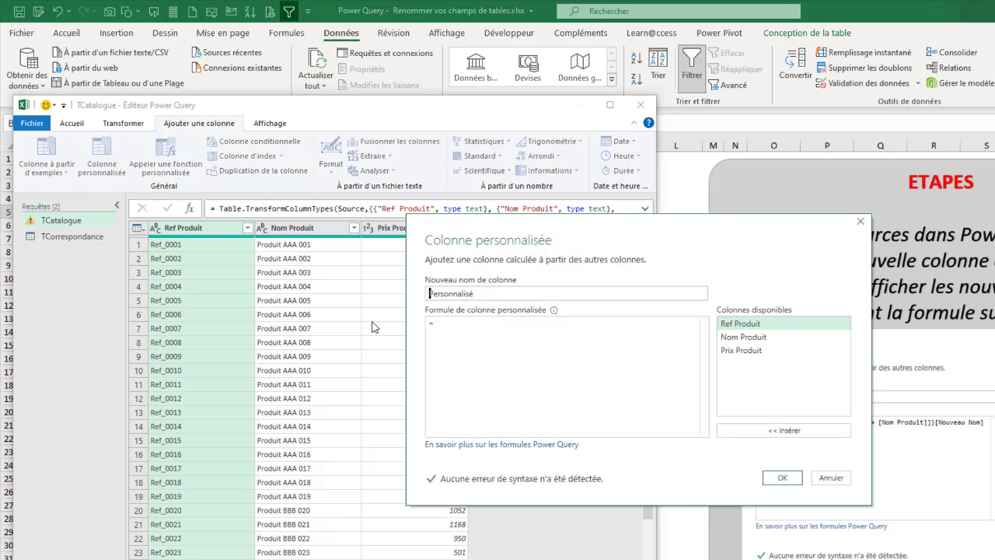
left_click_drag(641, 230, 405, 308)
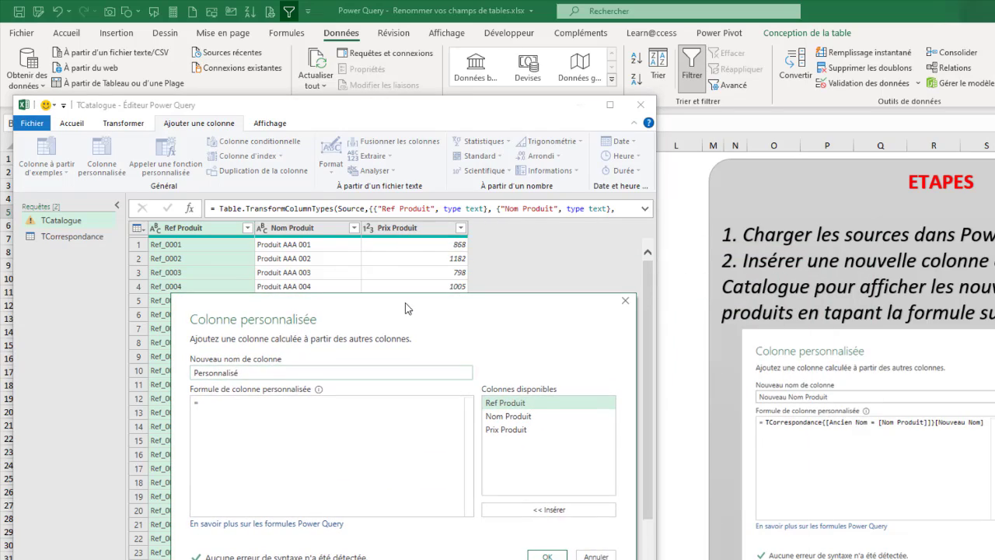
double_click(247, 371)
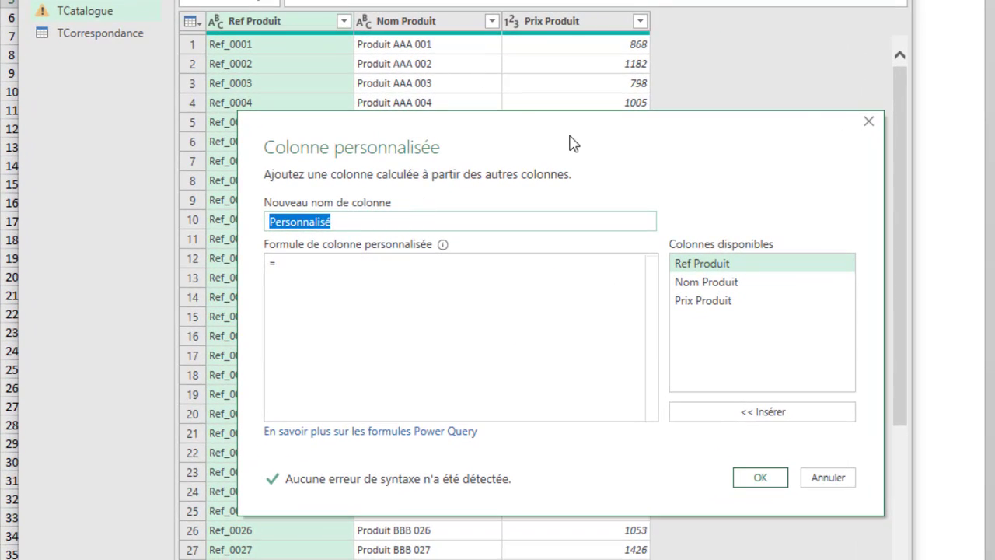
type("Nouveau ")
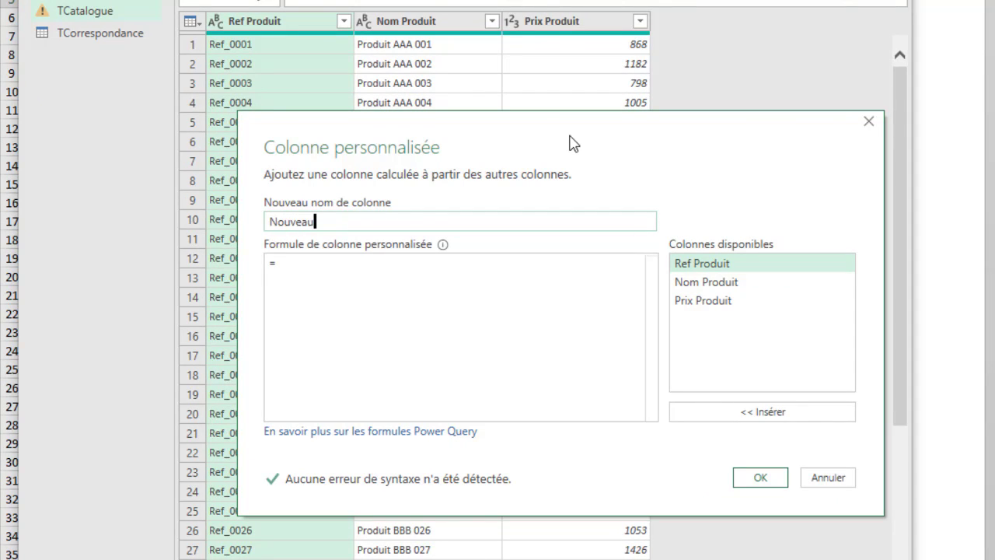
type("N")
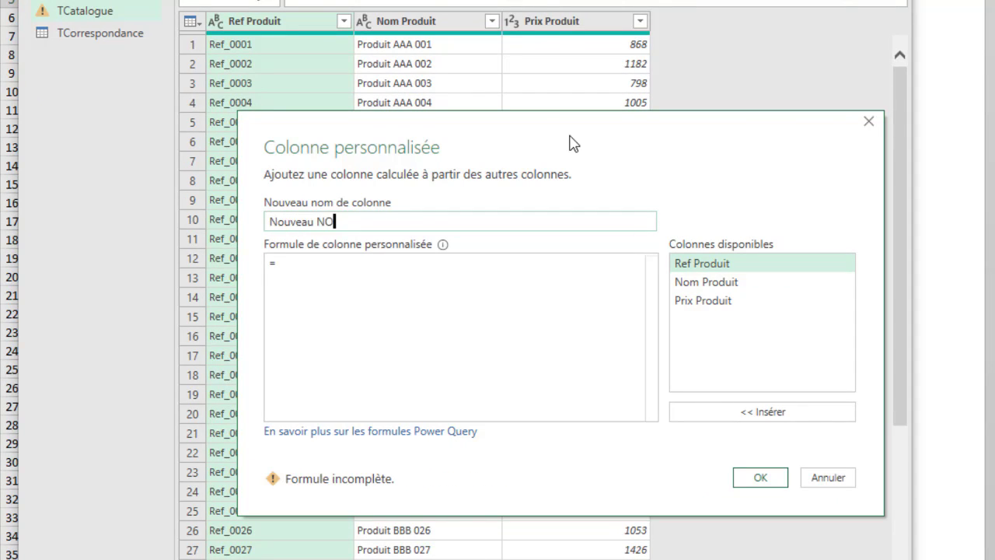
type("o")
type("m Prod")
type("uit")
left_click(328, 261)
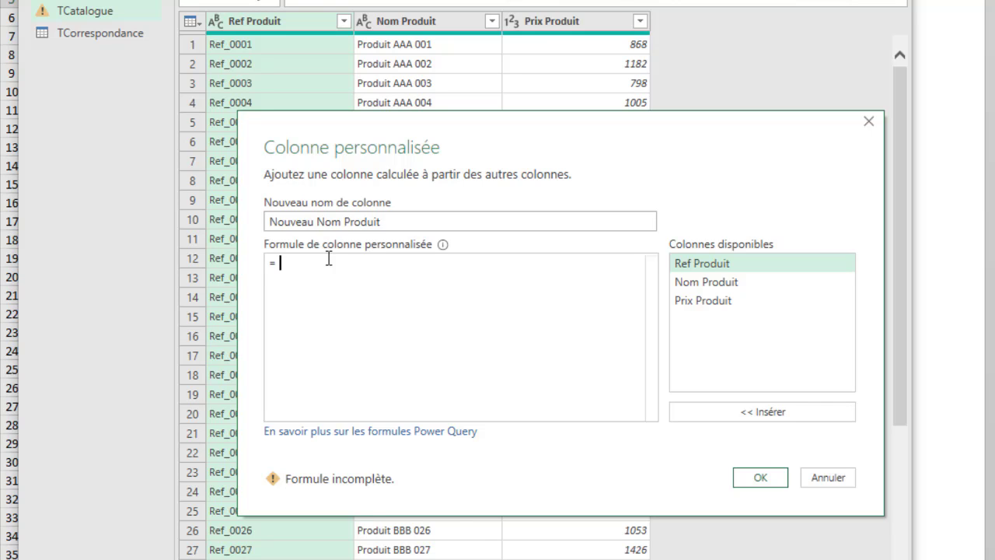
Start the formula with TCorrespondance{[ and move the dialog to reveal the table rows.
type("TC")
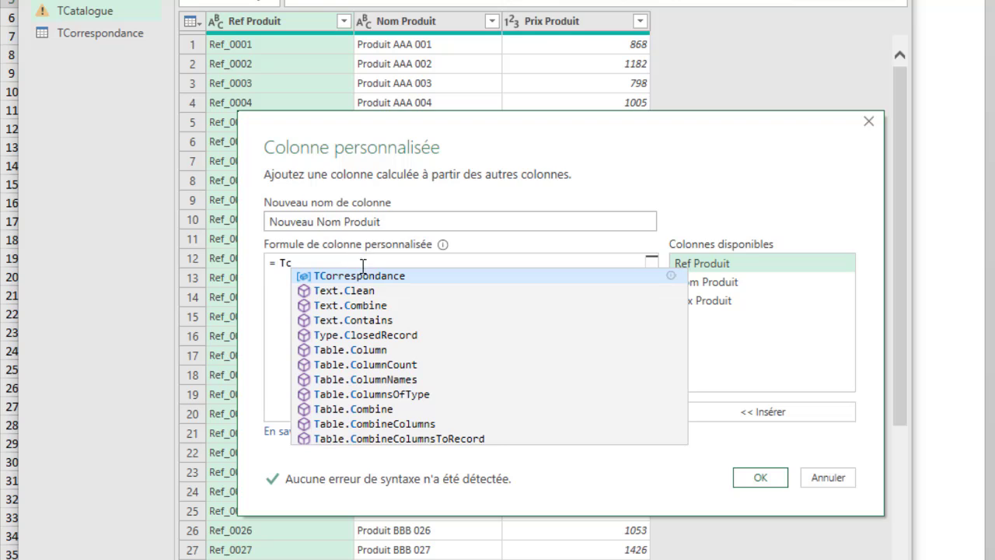
left_click(363, 276)
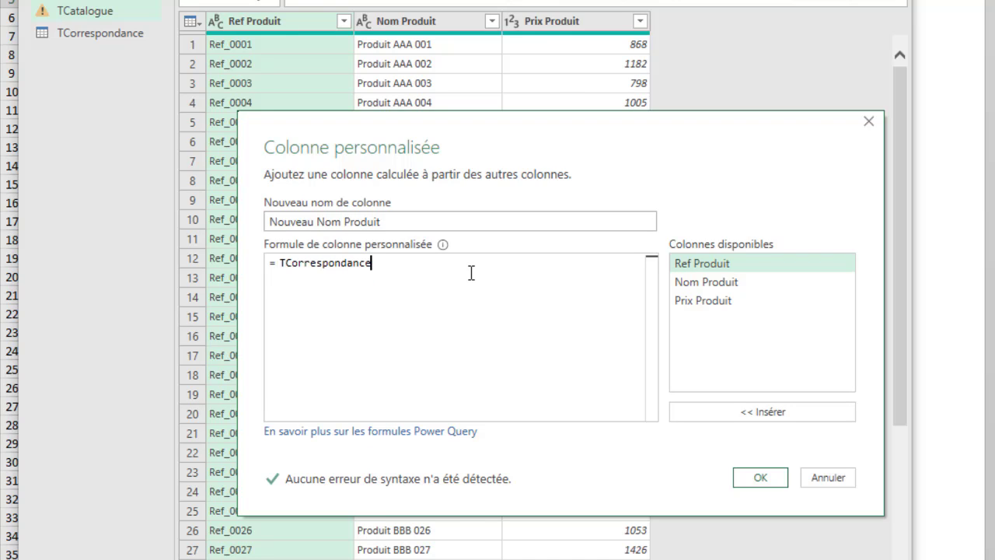
type("{")
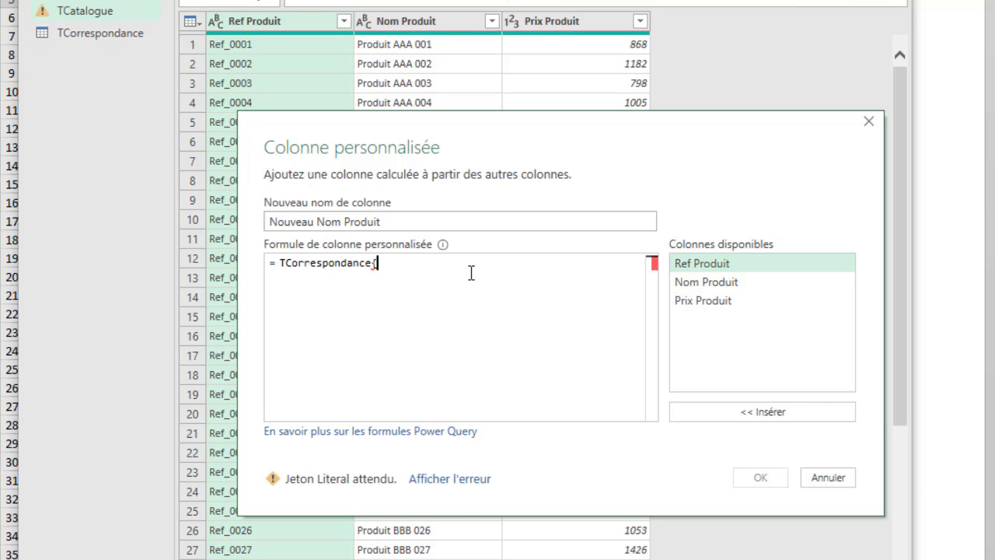
type("[")
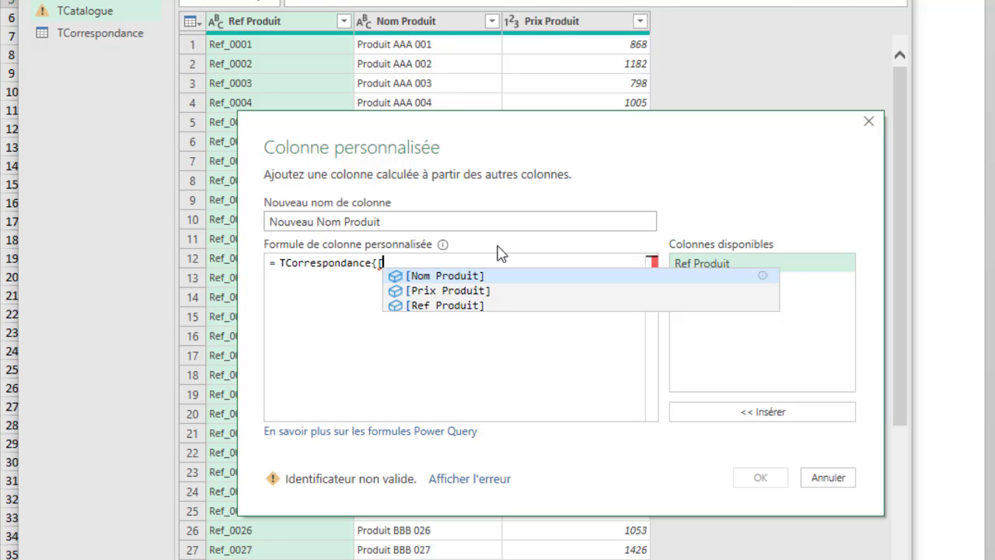
left_click(808, 334)
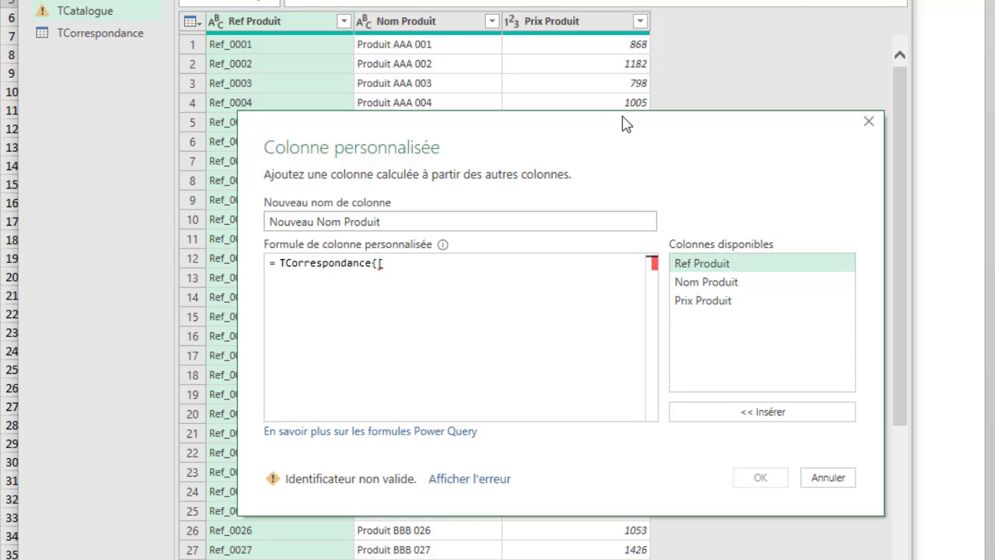
left_click_drag(626, 124, 524, 49)
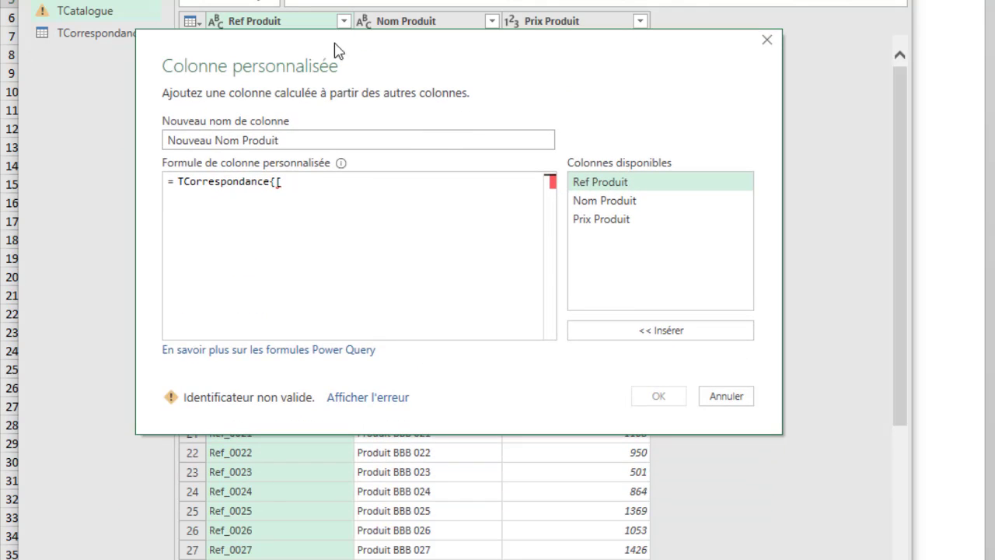
left_click_drag(406, 55, 427, 115)
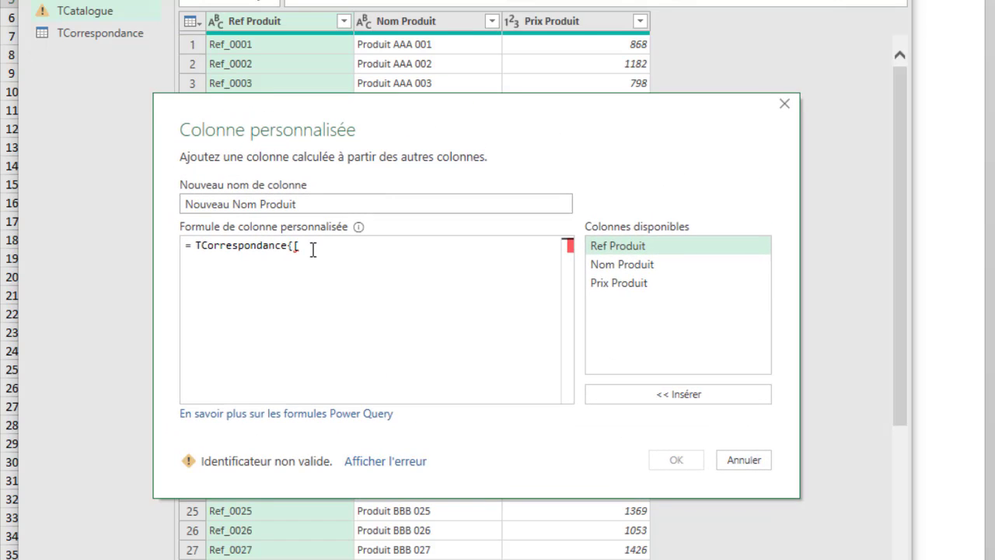
Complete the lookup as Ancien Nom = [Nom Produit]]}[Nouveau Nom].
type("An")
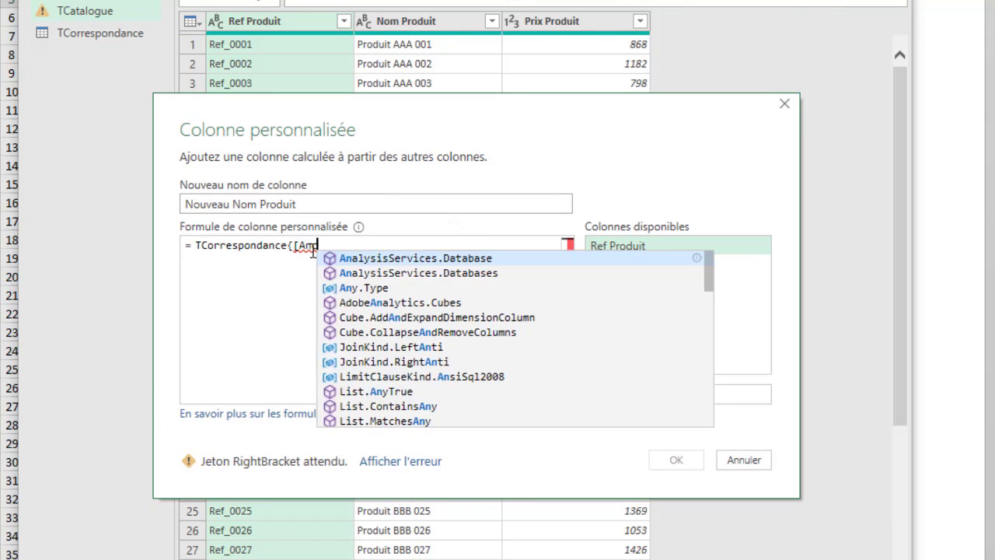
type("cien")
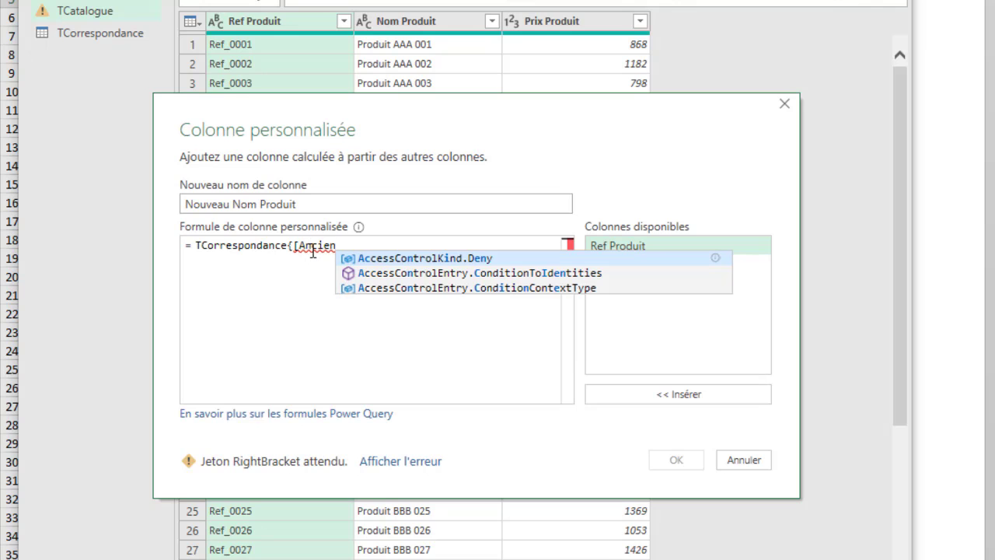
key("BackSpace")
key("BackSpace")
key("BackSpace")
key("BackSpace")
key("BackSpace")
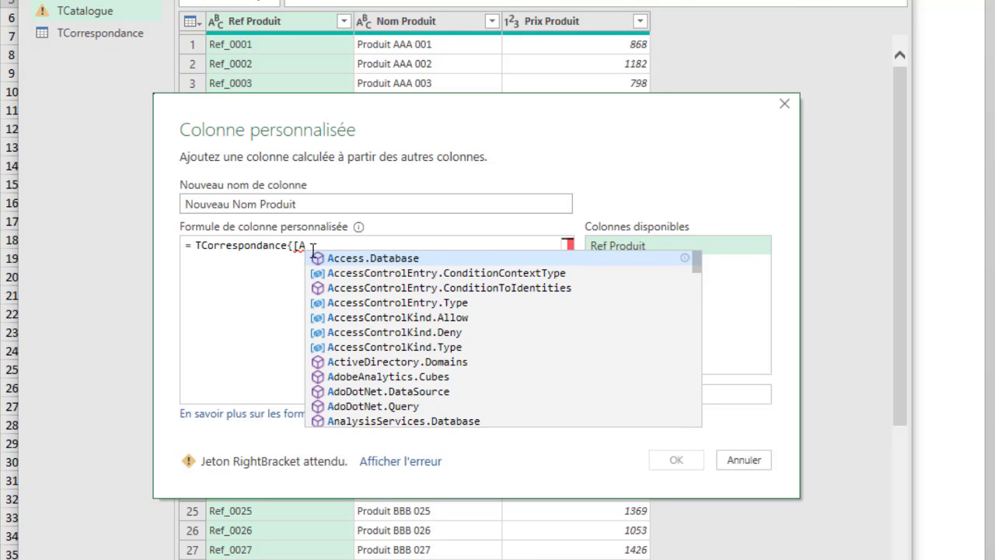
type("ncien")
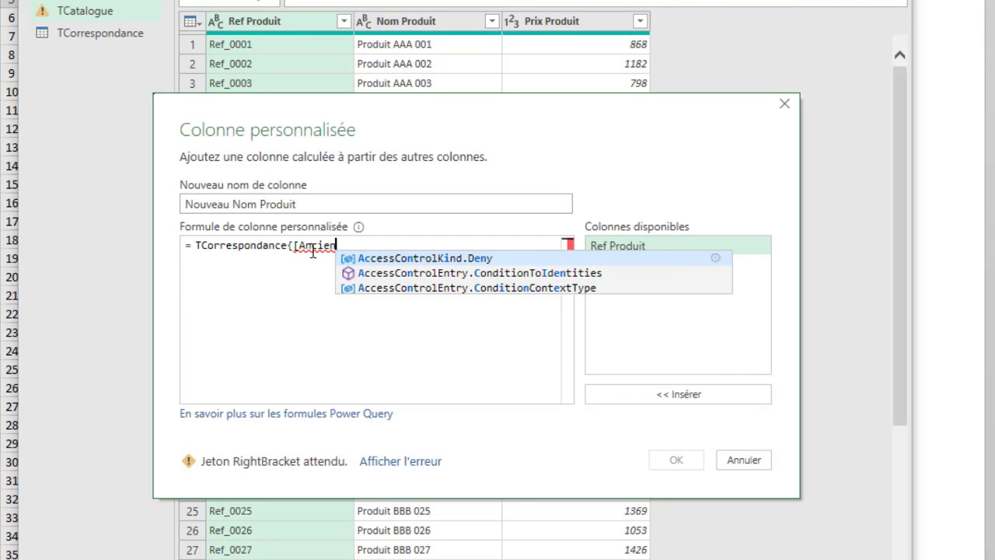
type(" N")
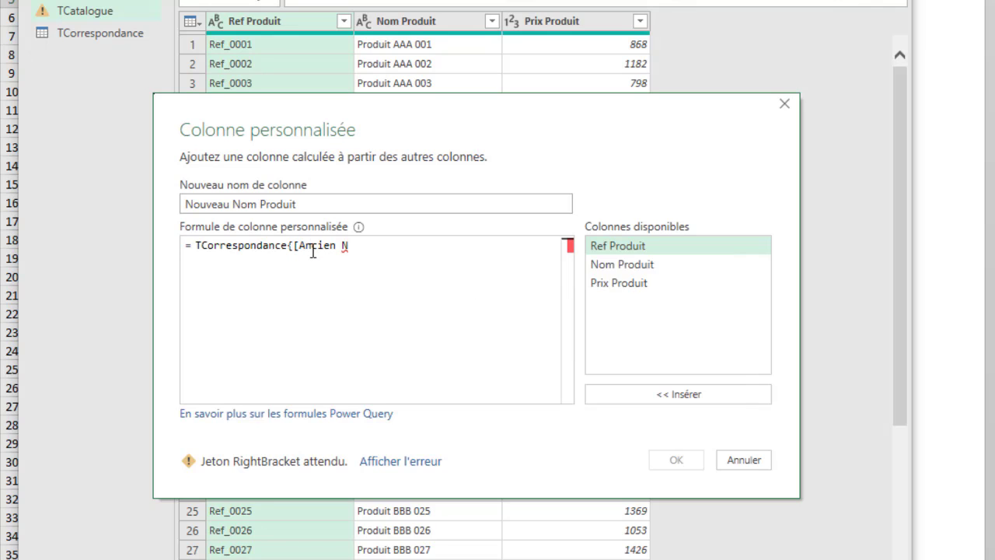
type("OM")
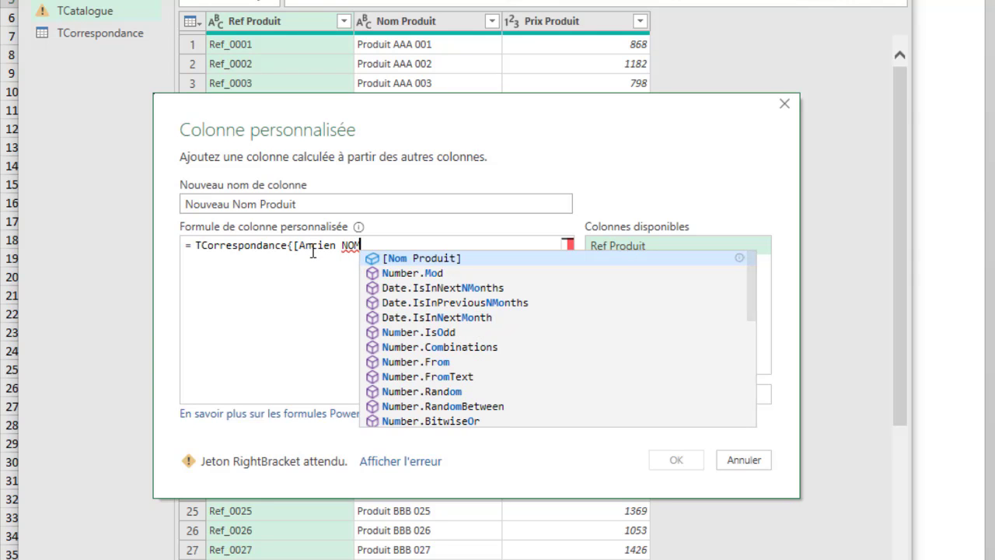
key("BackSpace")
key("BackSpace")
type("om")
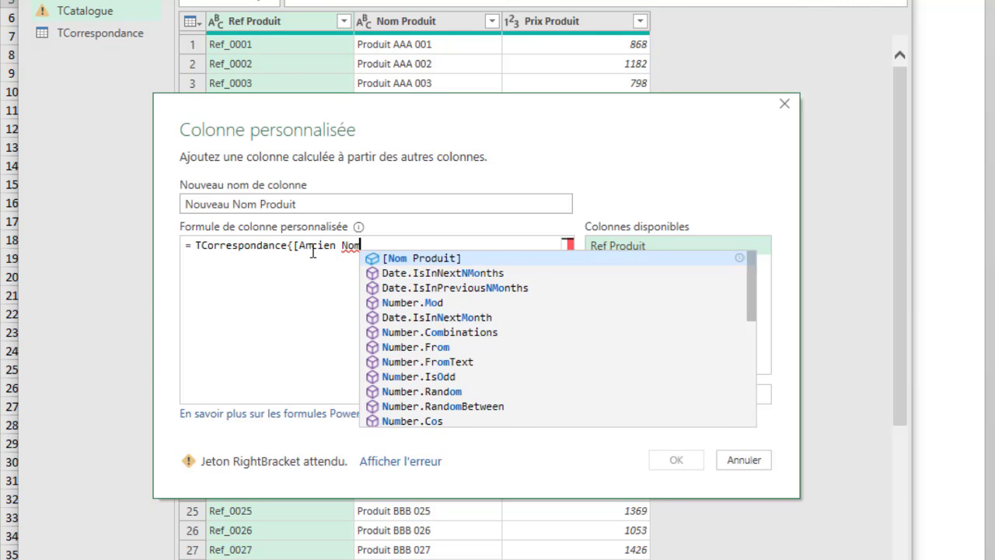
type(" = ")
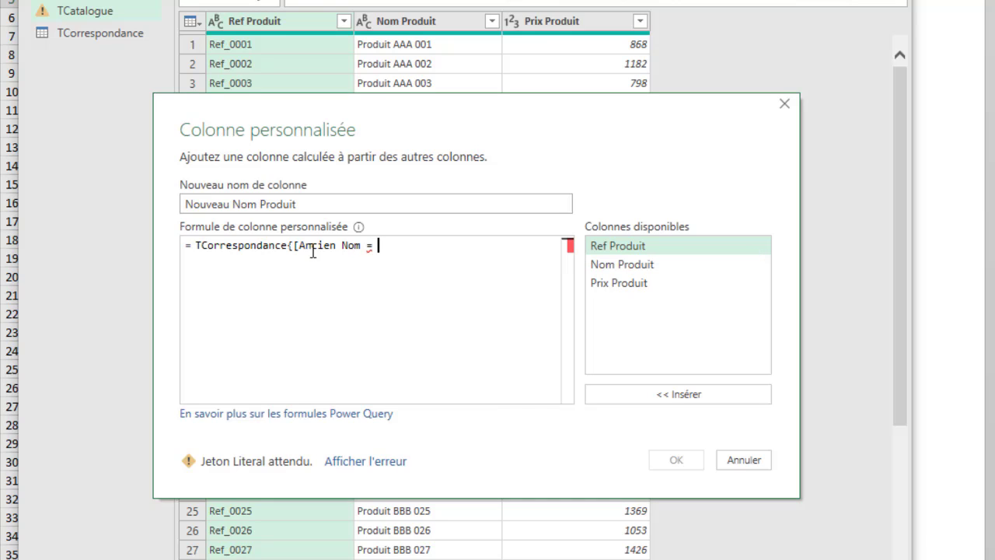
type("[")
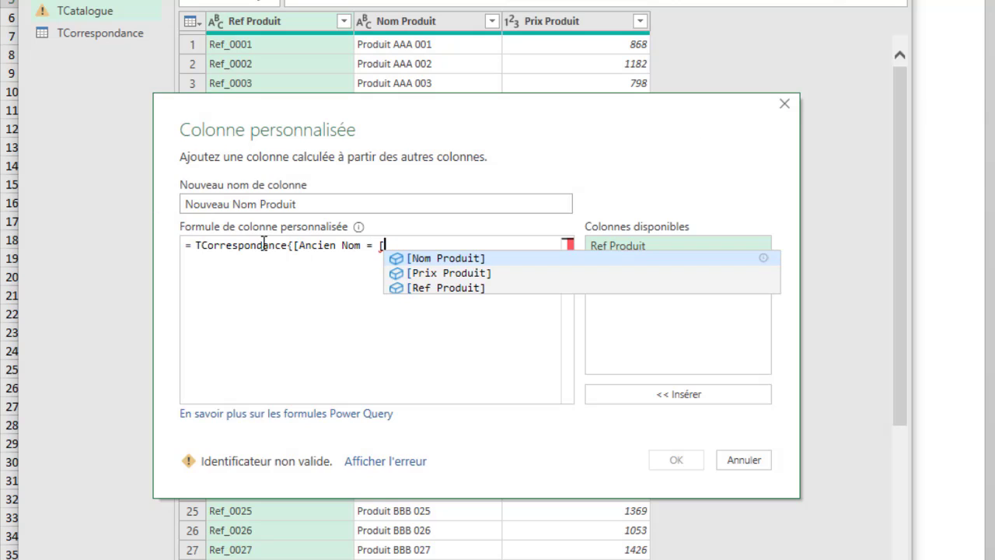
left_click(444, 258)
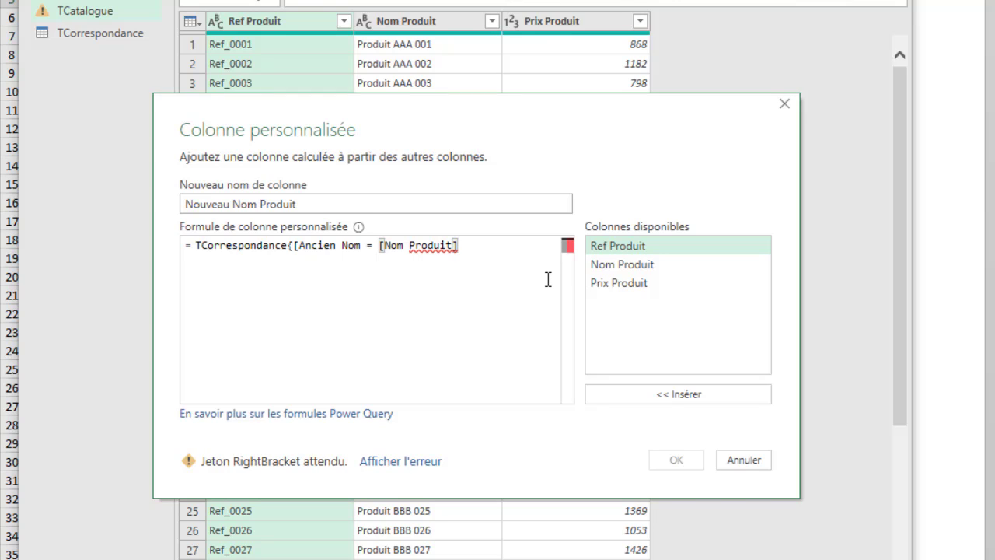
type("]")
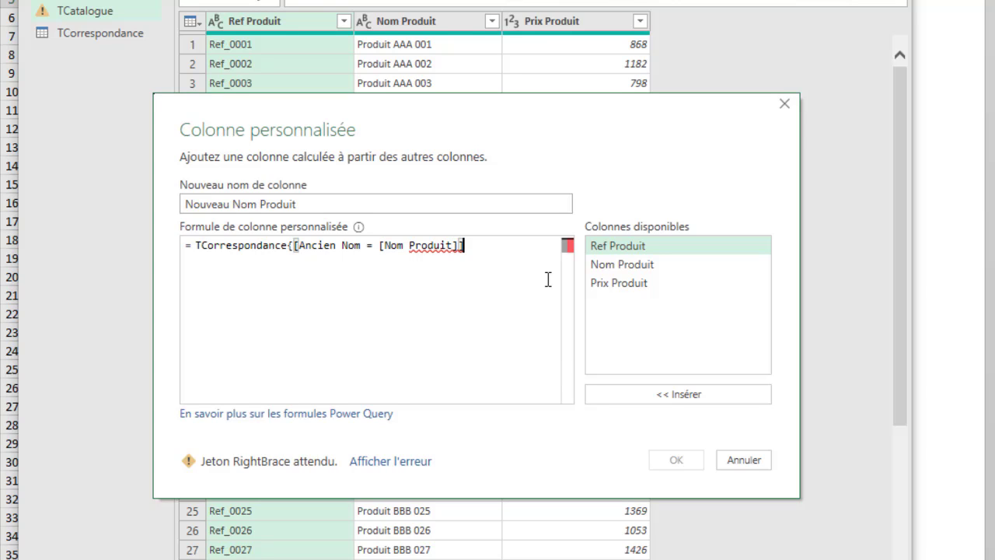
type("}")
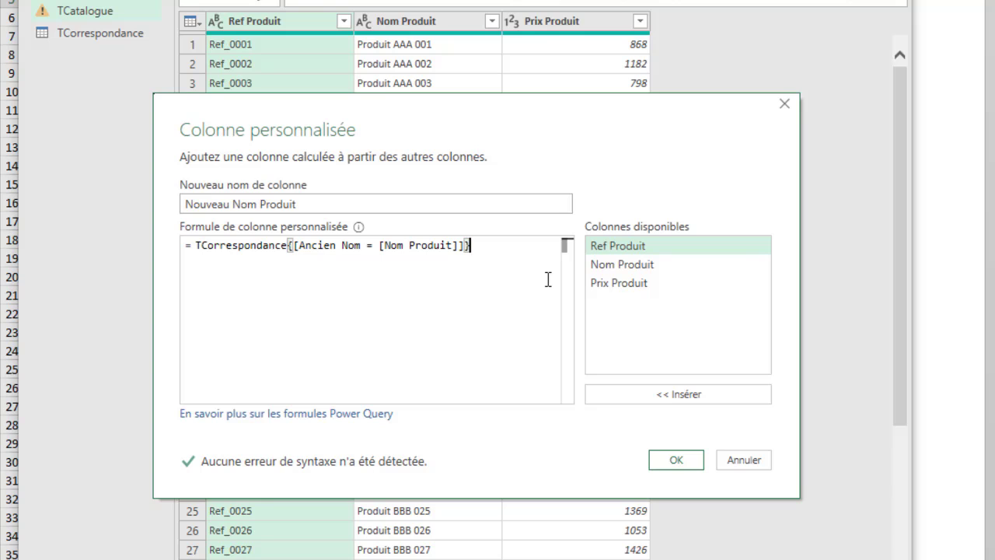
type("[")
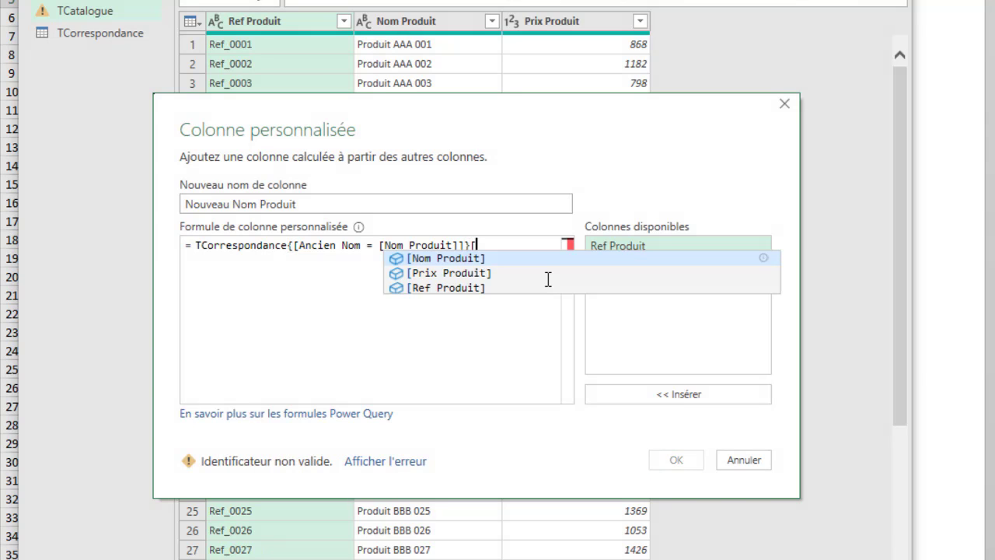
type("NOuve")
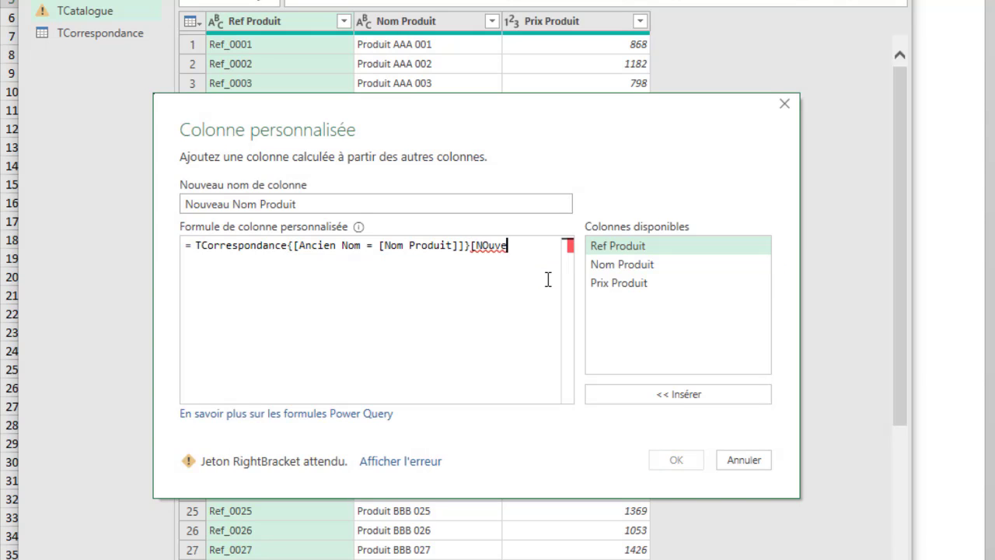
type("au")
key("BackSpace")
key("BackSpace")
key("BackSpace")
key("BackSpace")
key("BackSpace")
key("BackSpace")
type("ouveau")
type(" Nom")
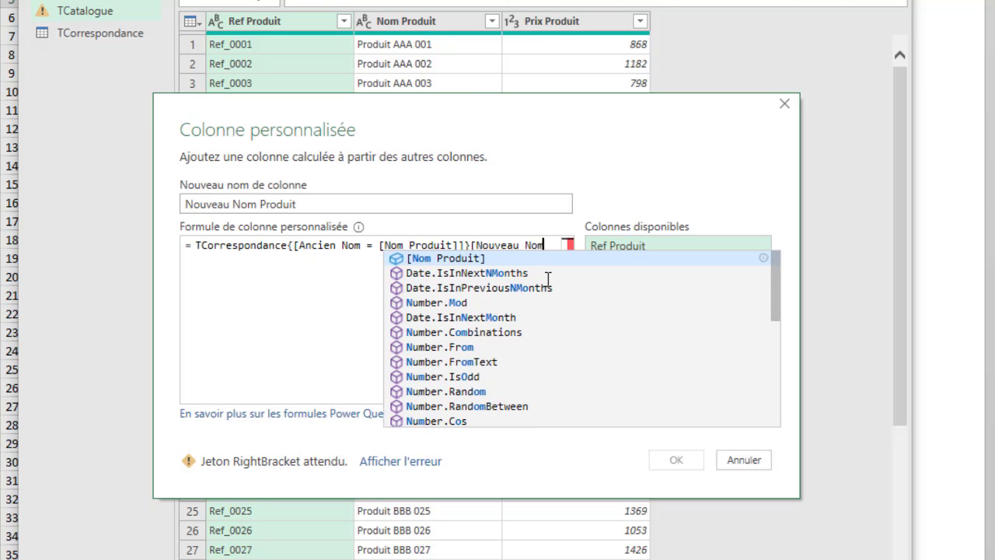
type("]")
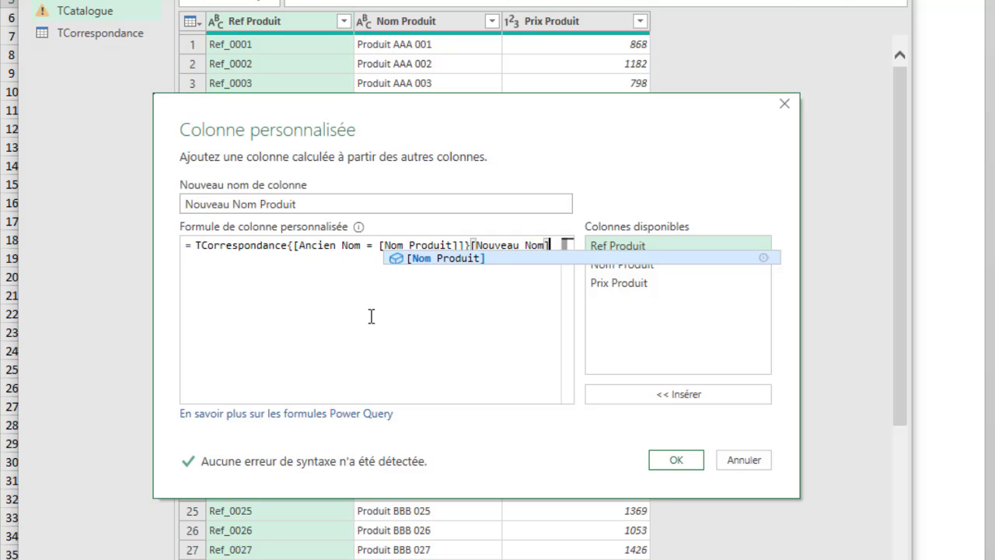
Confirm the custom column and inspect its results and the step's full formula.
left_click(676, 460)
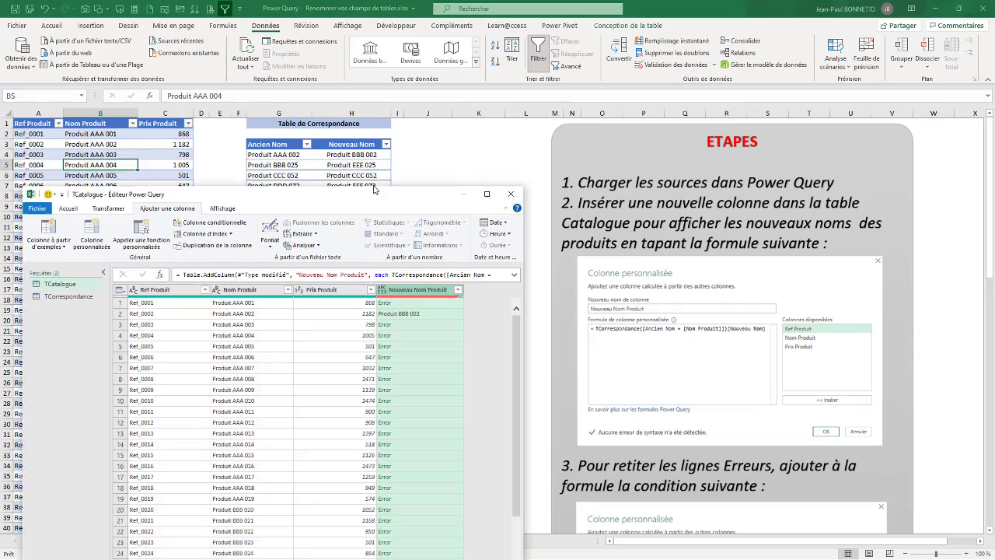
left_click_drag(374, 189, 365, 164)
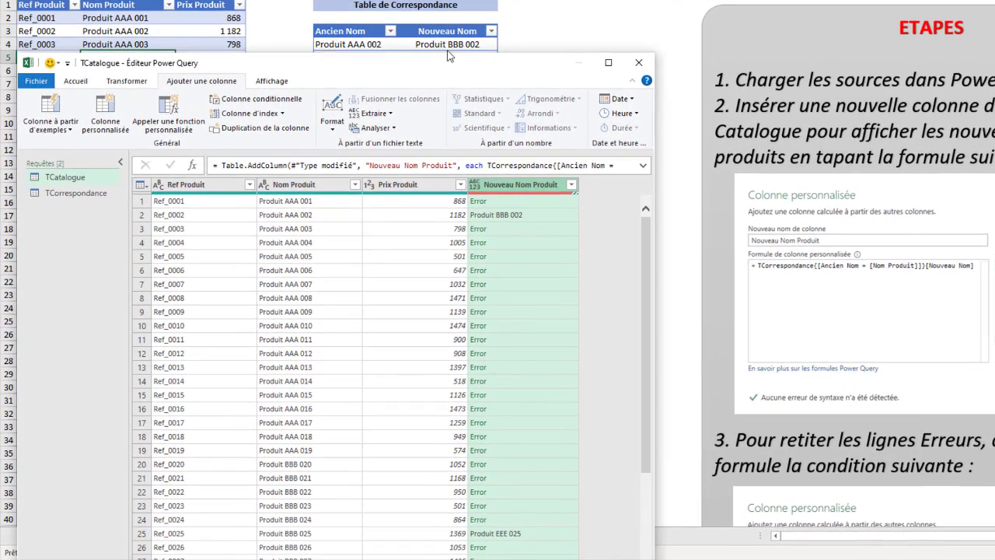
scroll(397, 266, "down", 6)
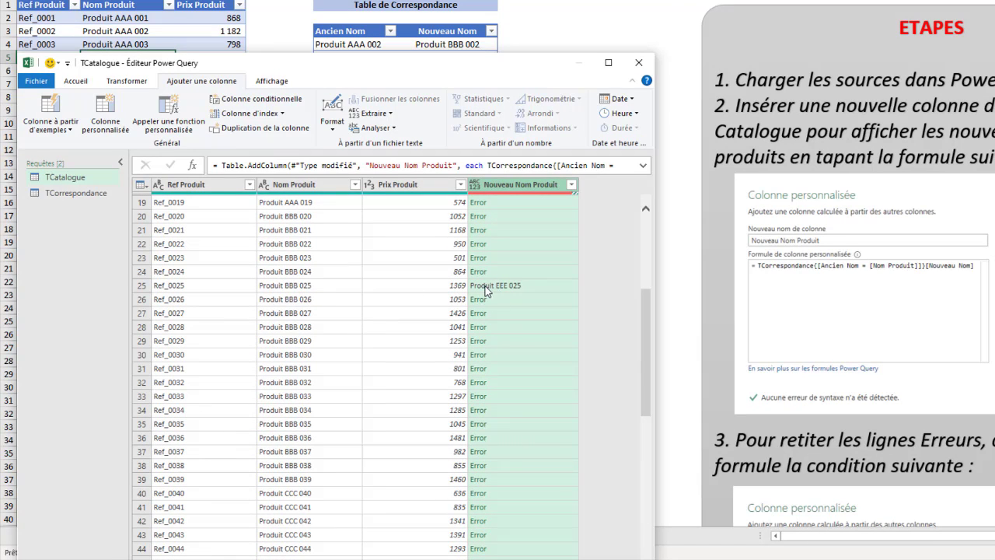
left_click_drag(432, 63, 432, 0)
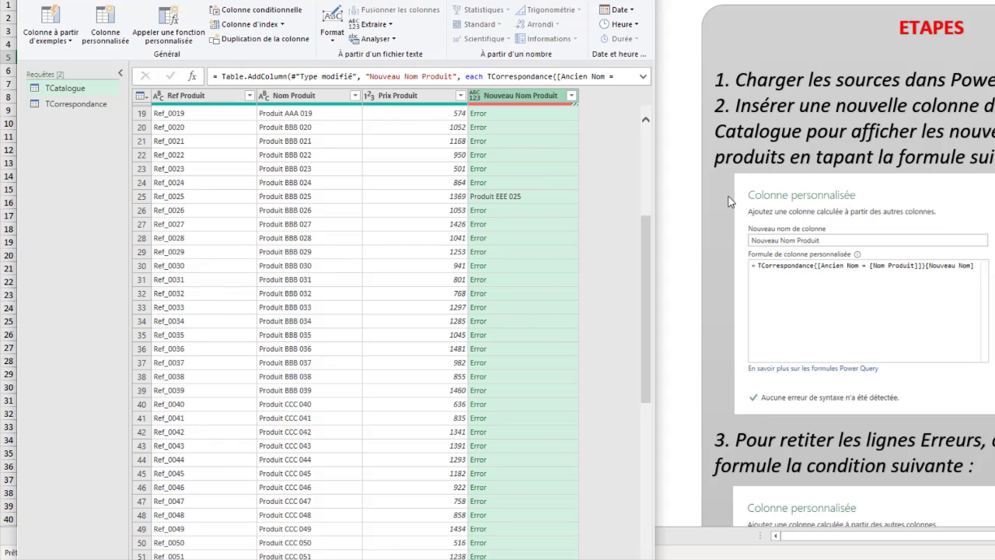
left_click(484, 77)
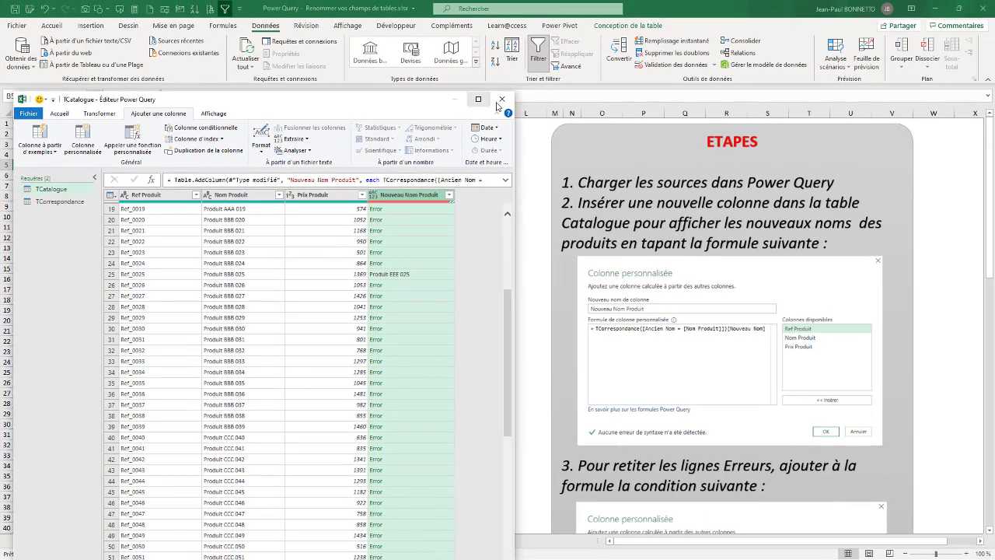
Close the editor keeping changes, then relaunch it via Obtenir des données > Lancer l'éditeur Power Query.
left_click(502, 102)
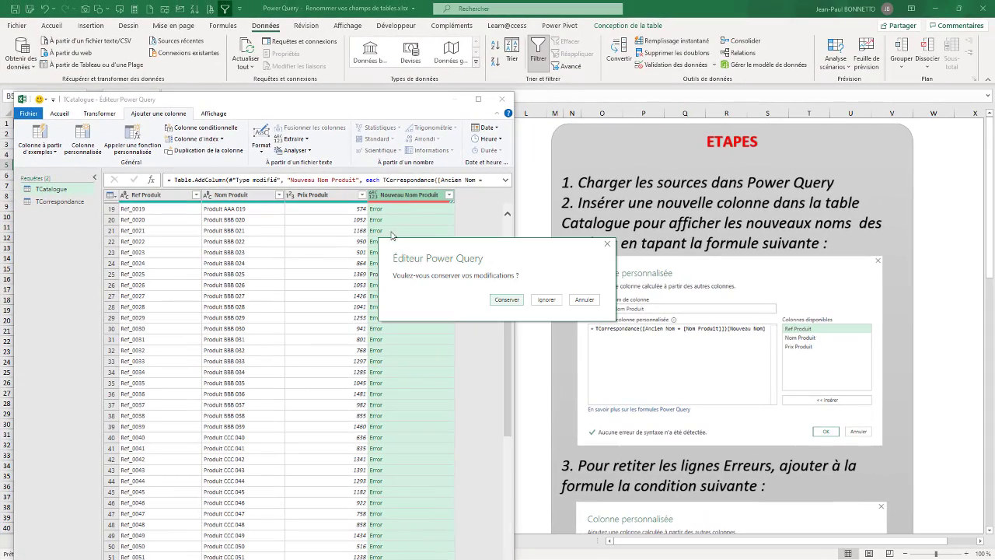
left_click(507, 299)
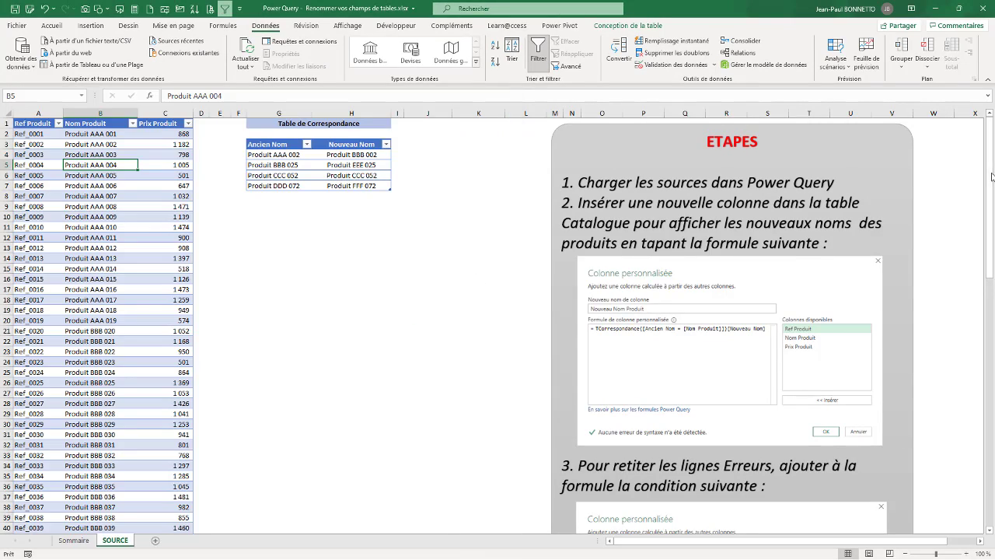
left_click_drag(992, 176, 994, 286)
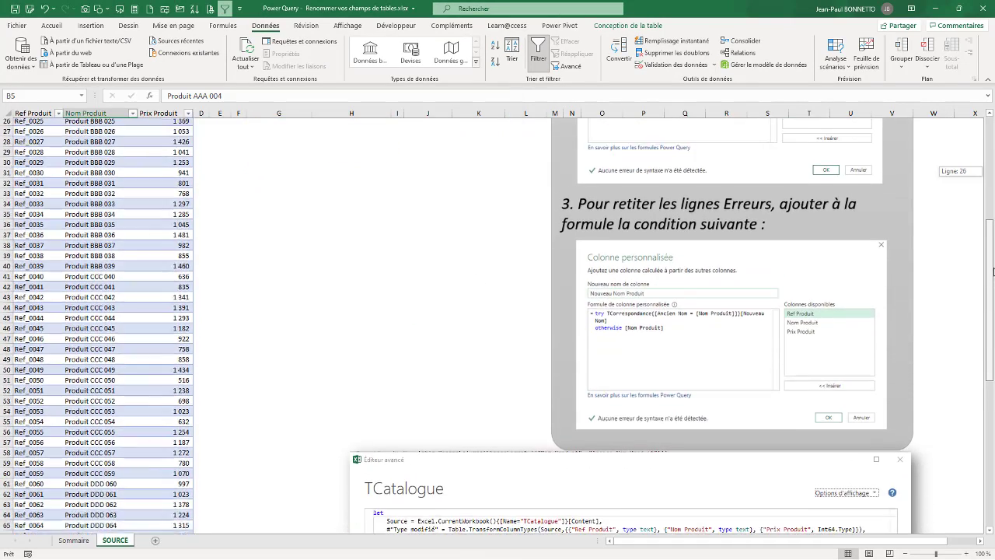
left_click_drag(994, 286, 993, 269)
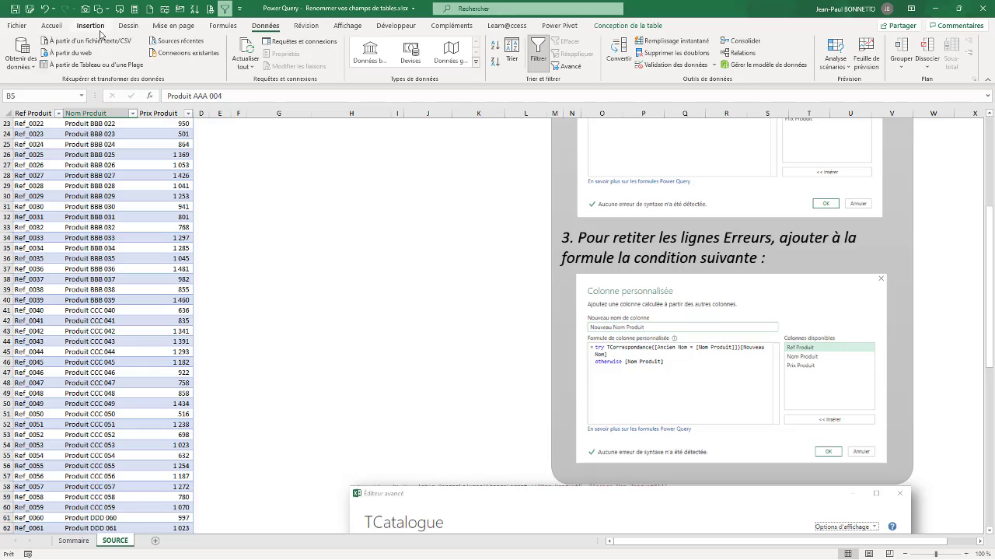
left_click(21, 56)
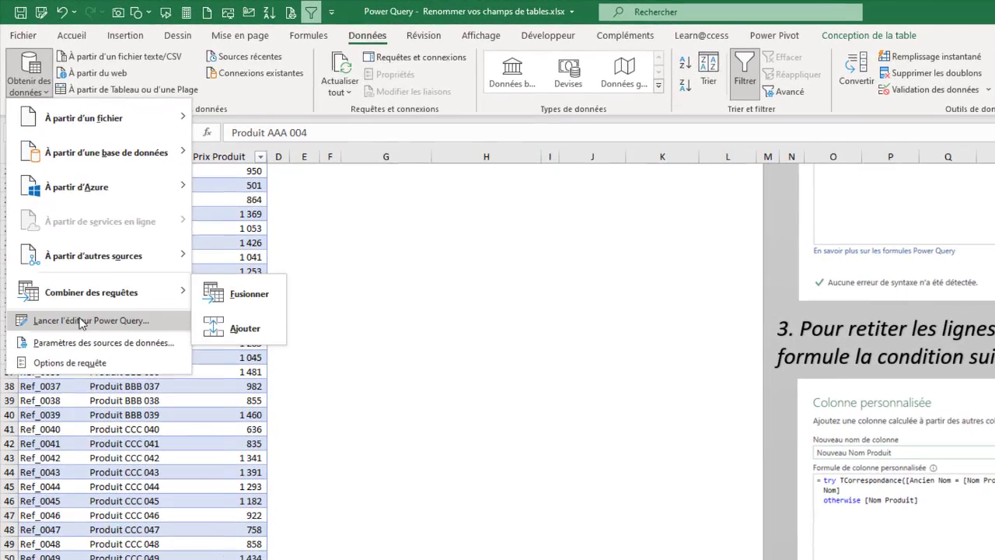
left_click(65, 231)
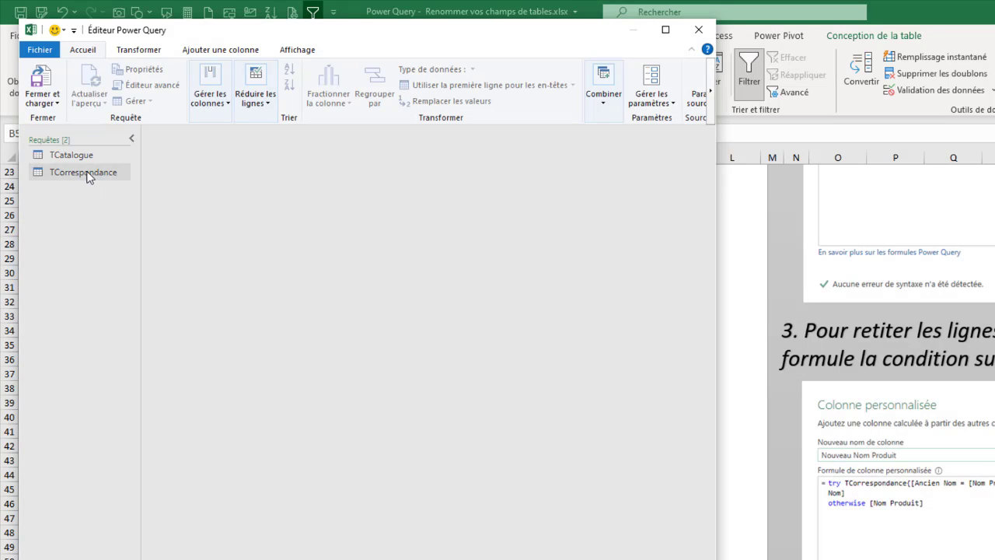
Select TCatalogue, show Paramètres d'une requête, and reopen the Personnalisée ajoutée step's formula.
left_click(78, 155)
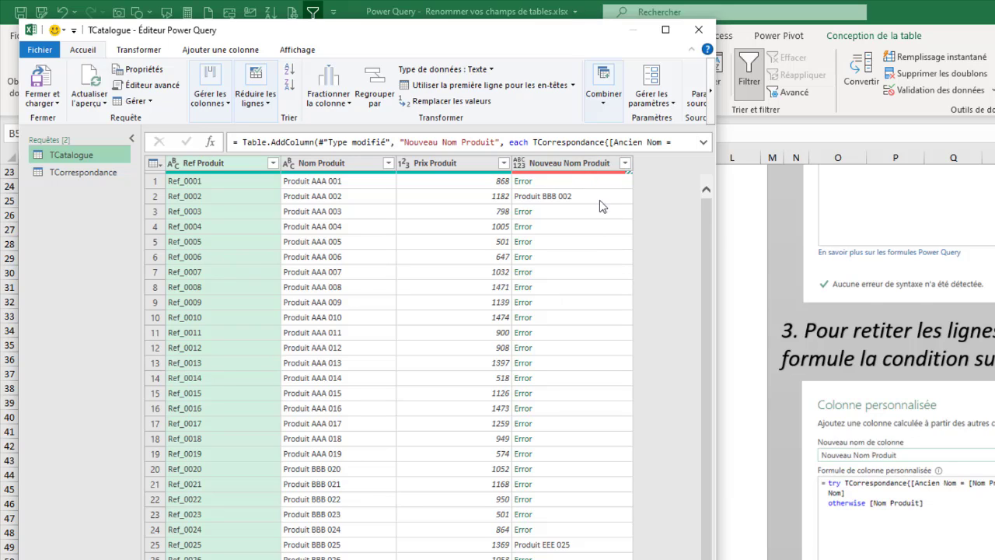
left_click(310, 53)
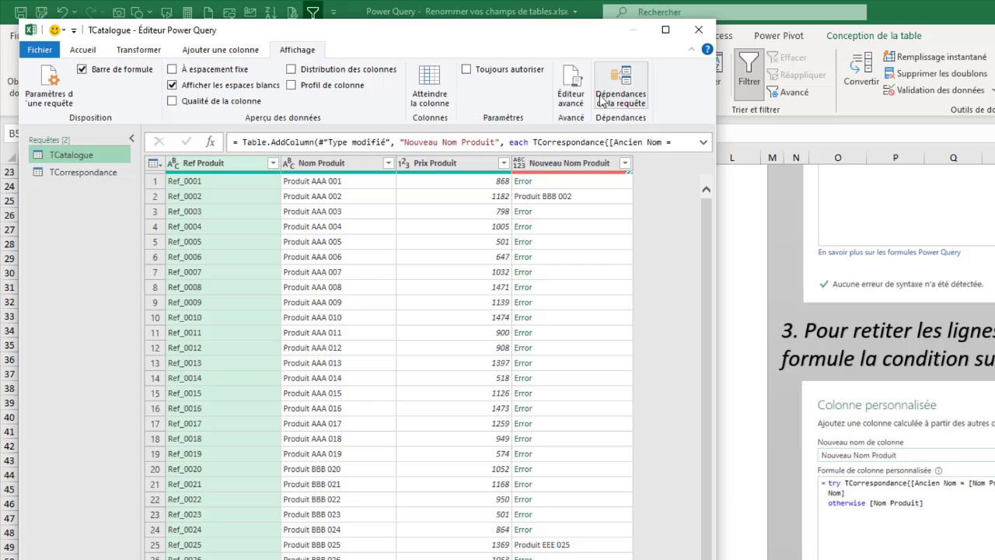
left_click(49, 84)
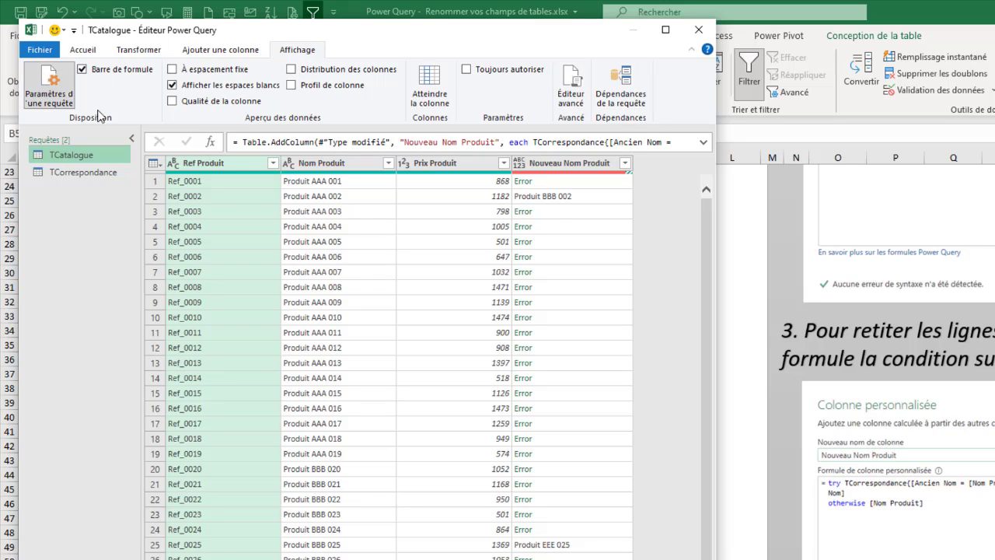
left_click(688, 239)
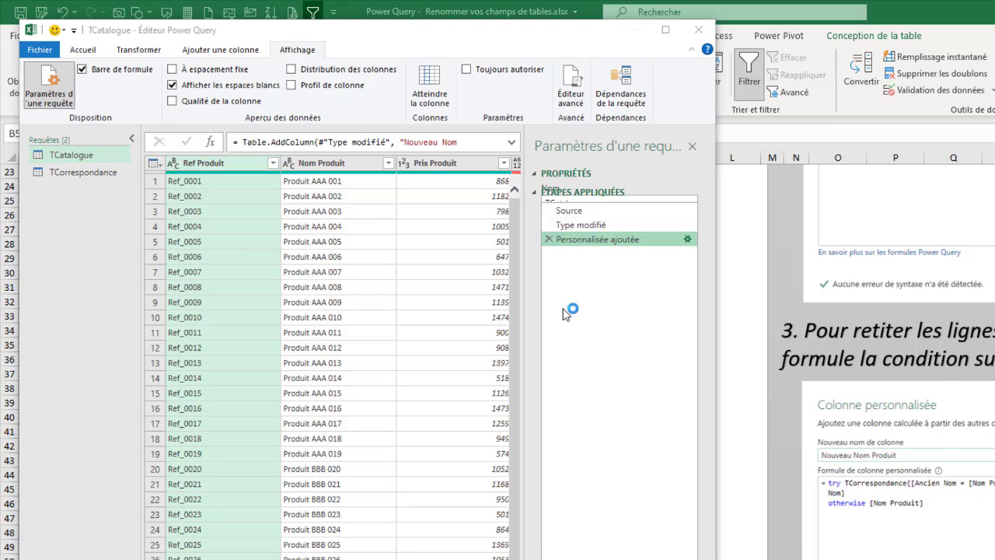
left_click_drag(651, 256, 404, 269)
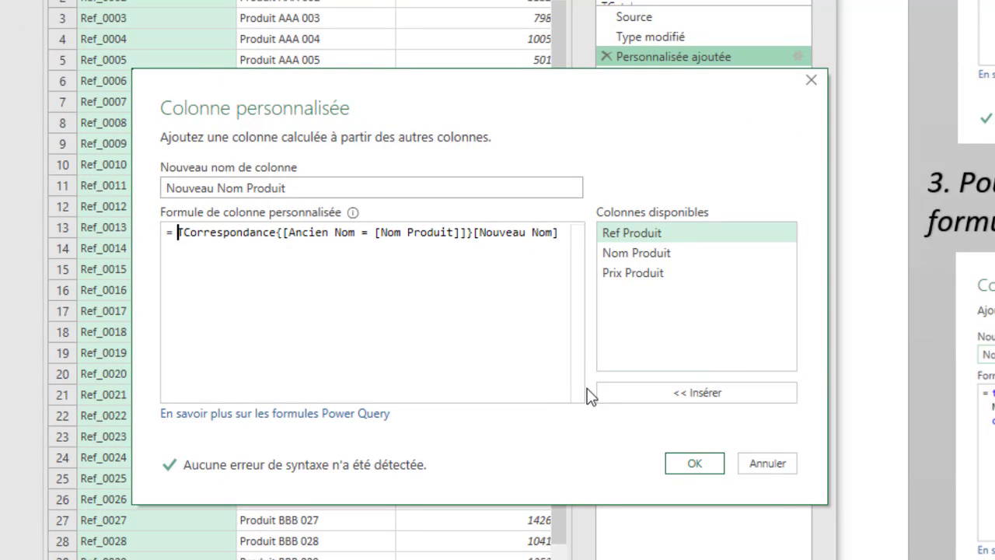
Prefix the lookup formula with lowercase 'try'.
type("Try")
key("BackSpace")
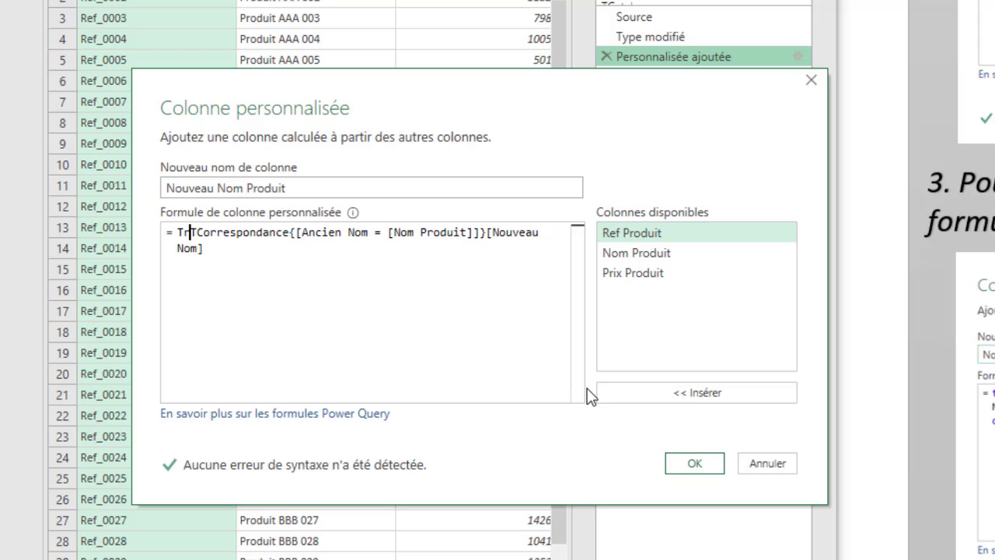
key("BackSpace")
key("BackSpace")
type("try")
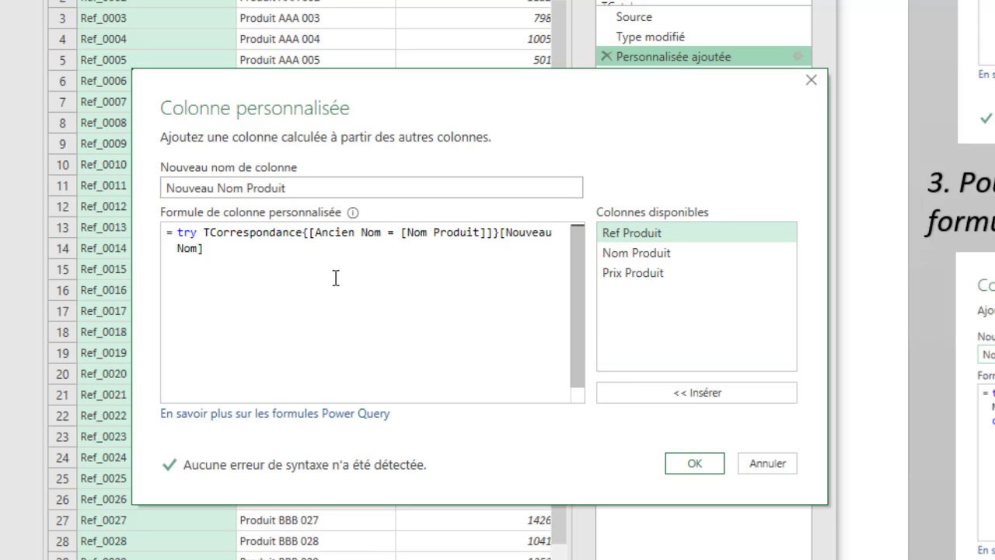
left_click(258, 262)
Add a new line 'otherwise [Nom Produit]' to the formula and confirm the custom column.
key("Return")
type("o")
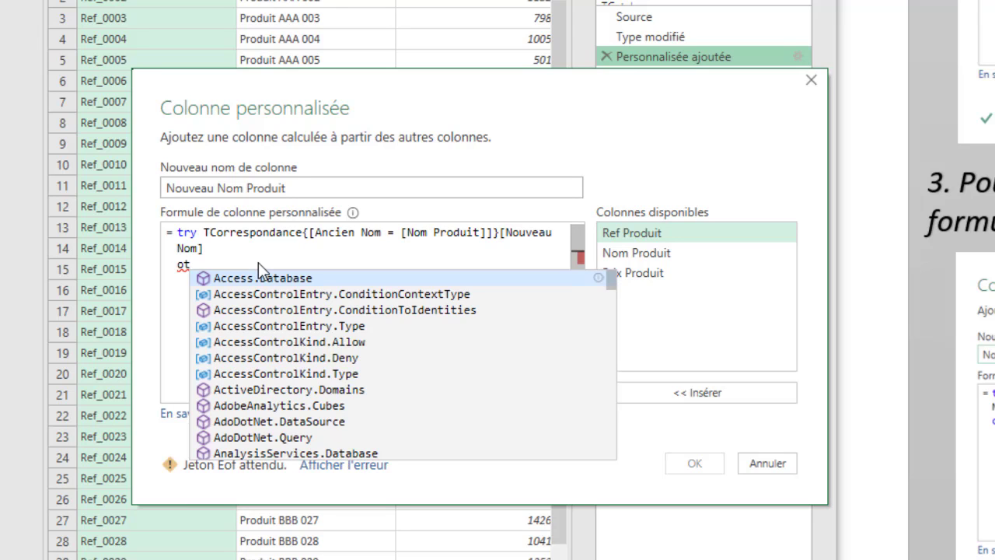
type("th")
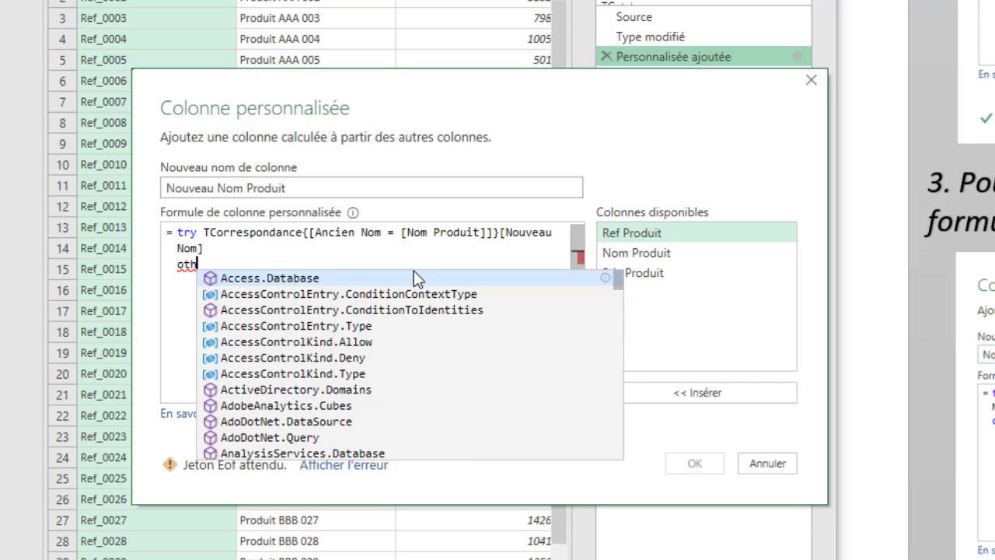
type("er")
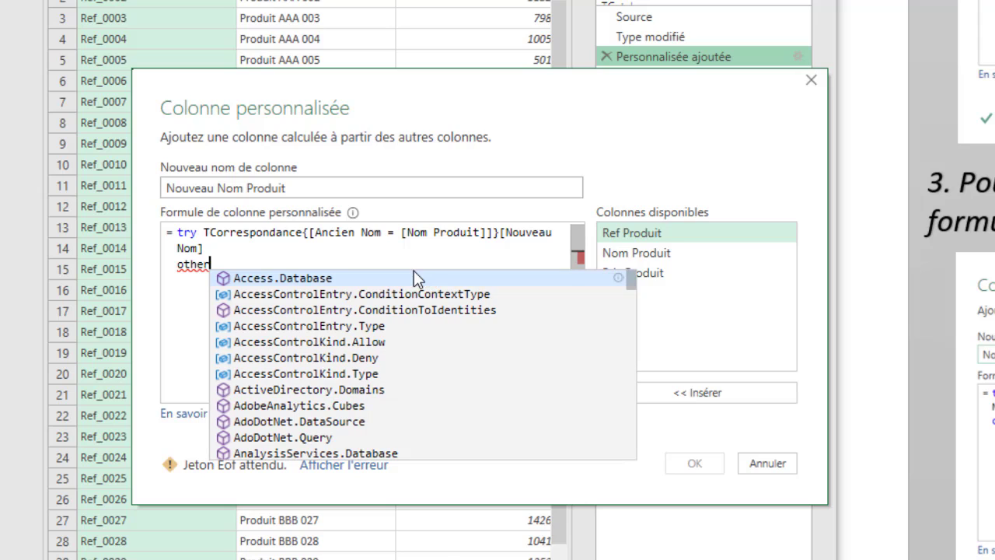
type("w")
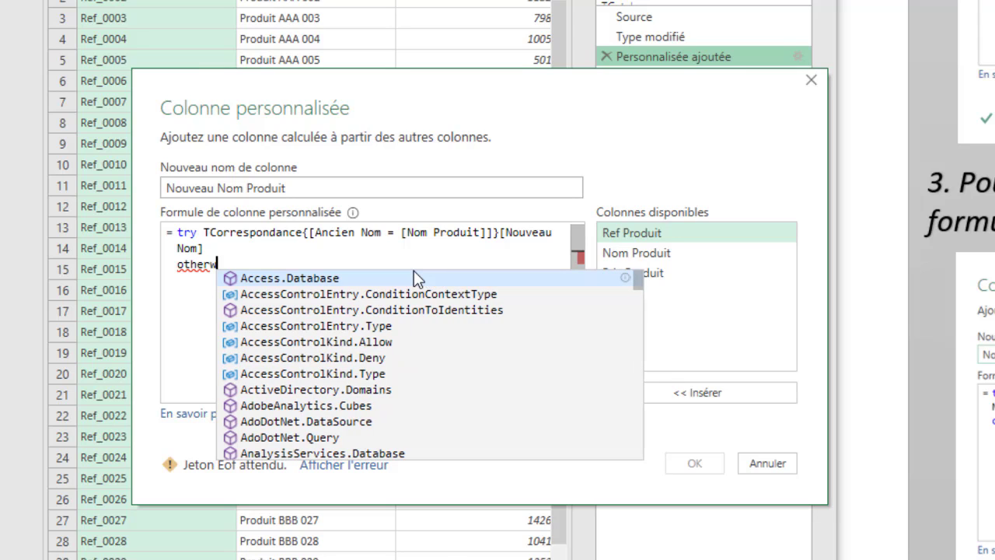
type("id")
key("BackSpace")
type("se")
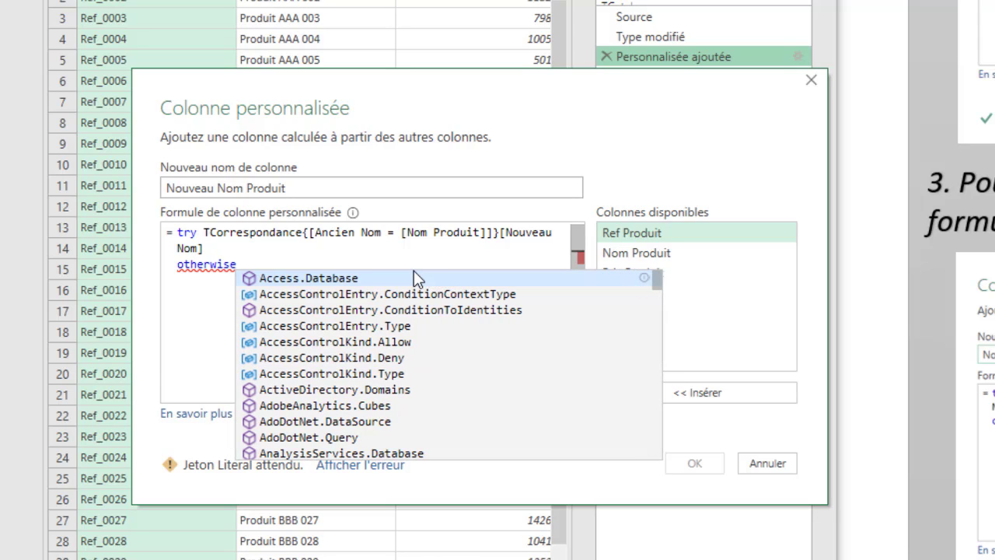
type(" [")
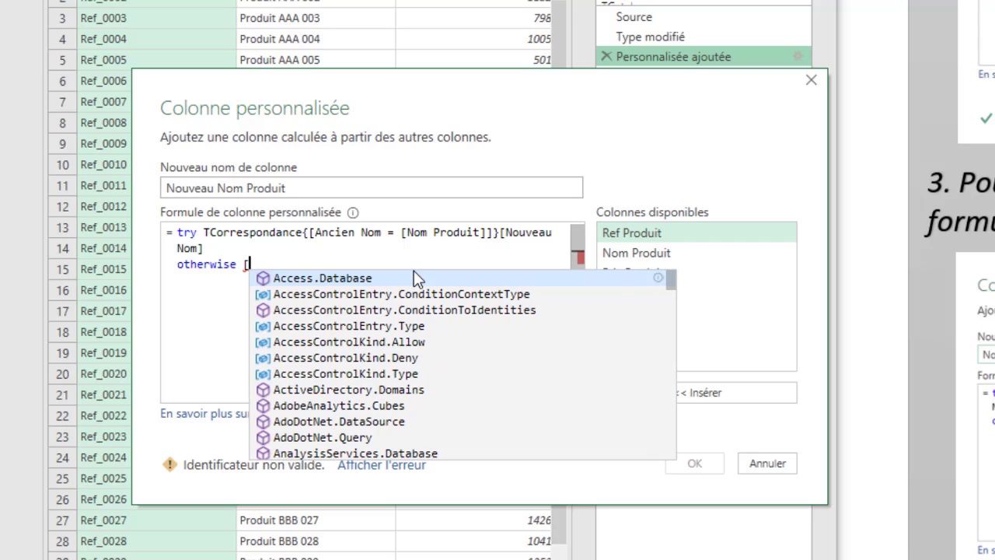
type("Nom P")
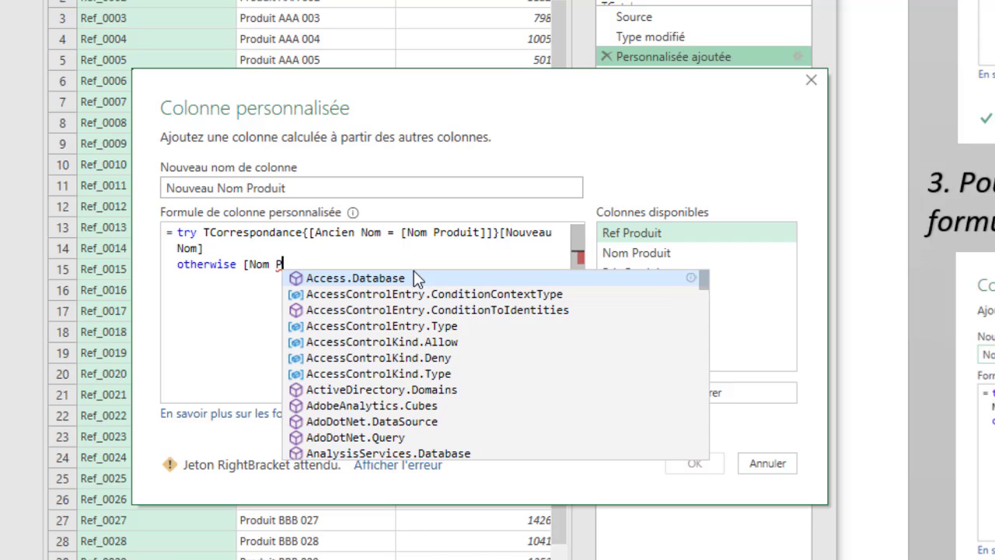
type("roduit")
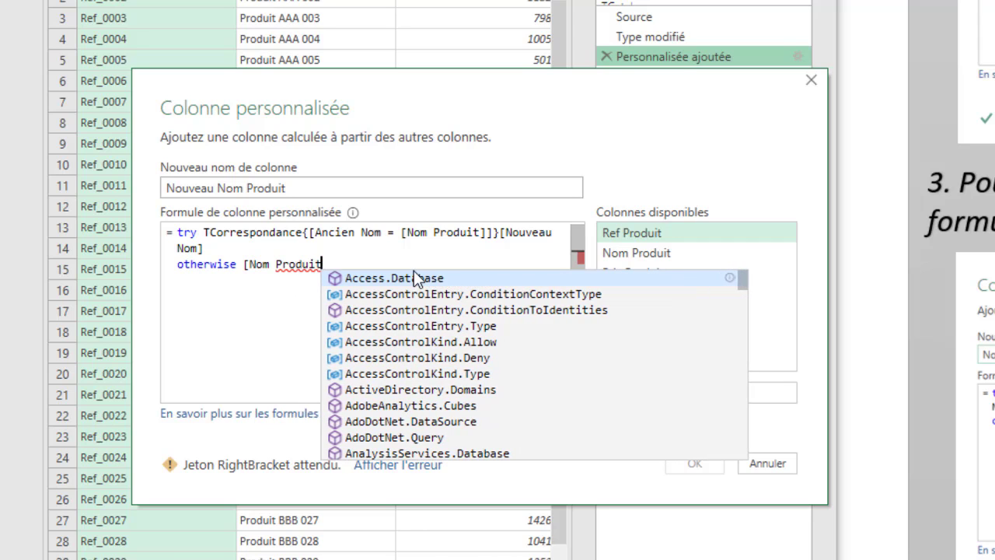
type("]")
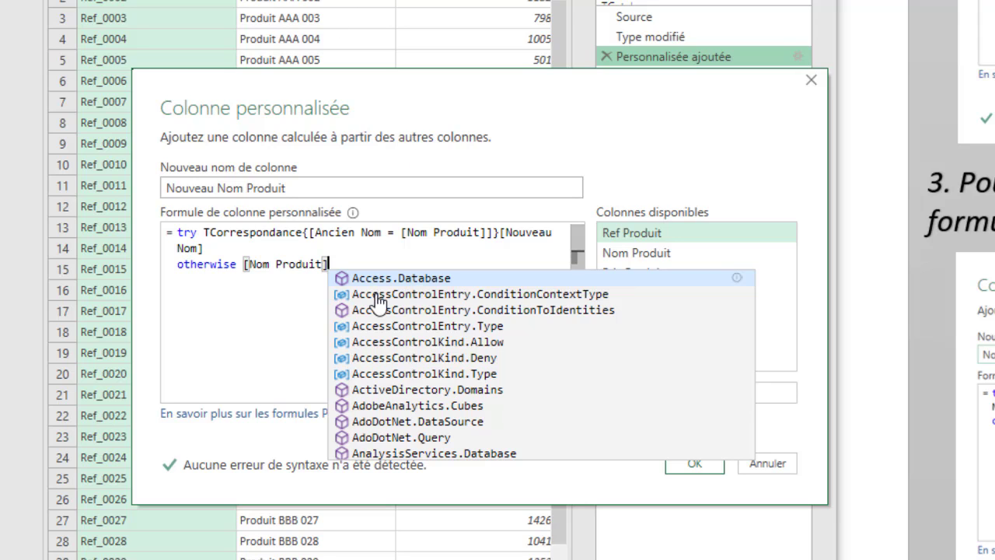
left_click(387, 257, "shift")
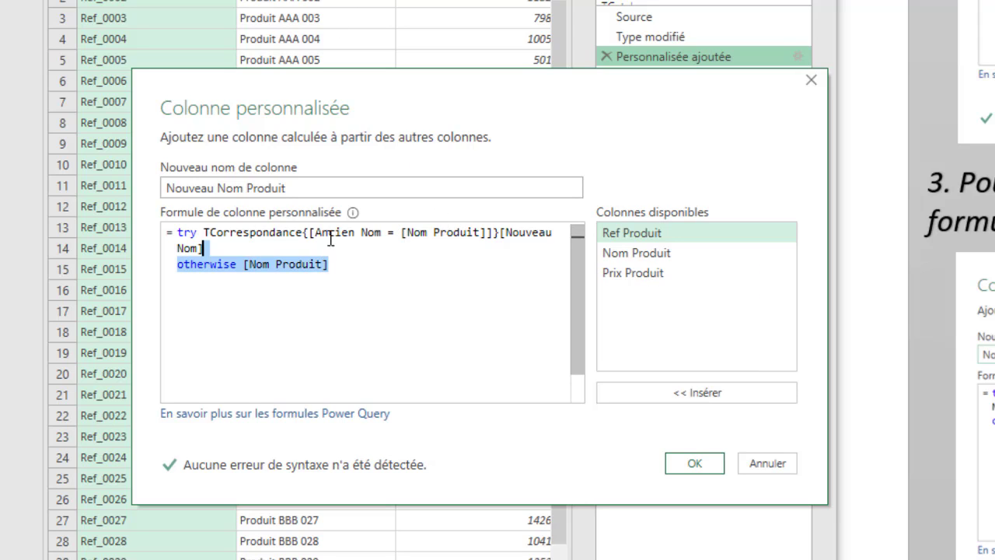
left_click(365, 263)
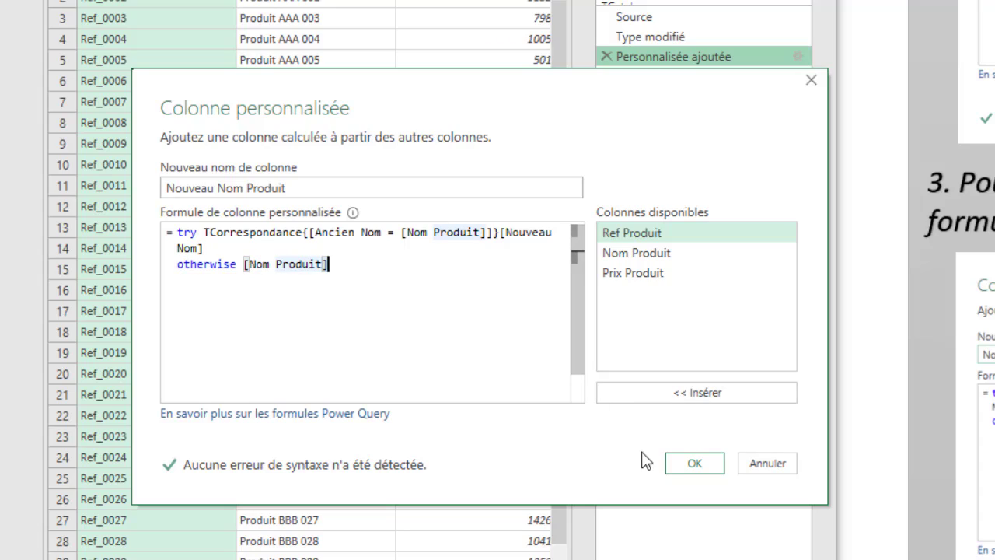
left_click(692, 465)
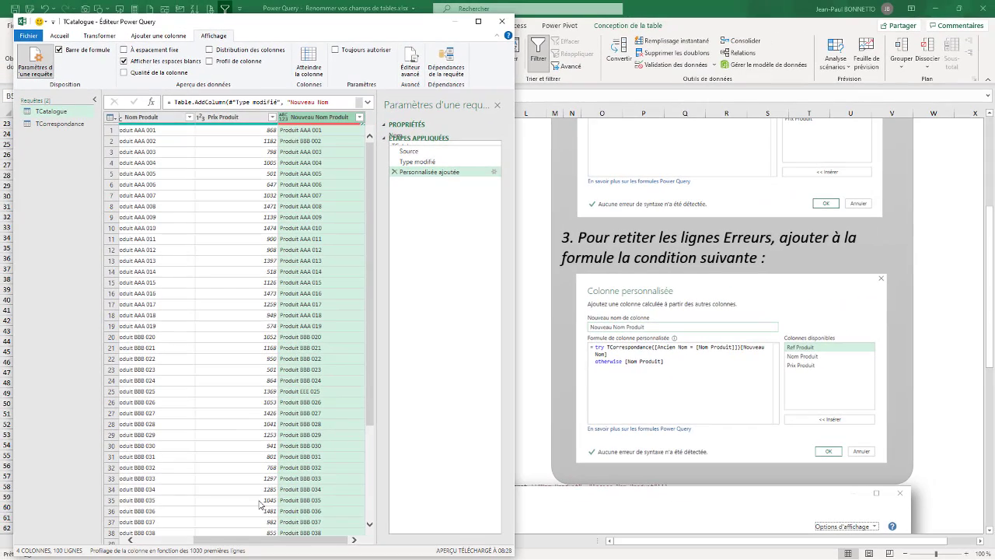
Close the Paramètres d'une requête pane and scroll through the widened preview table.
left_click(497, 110)
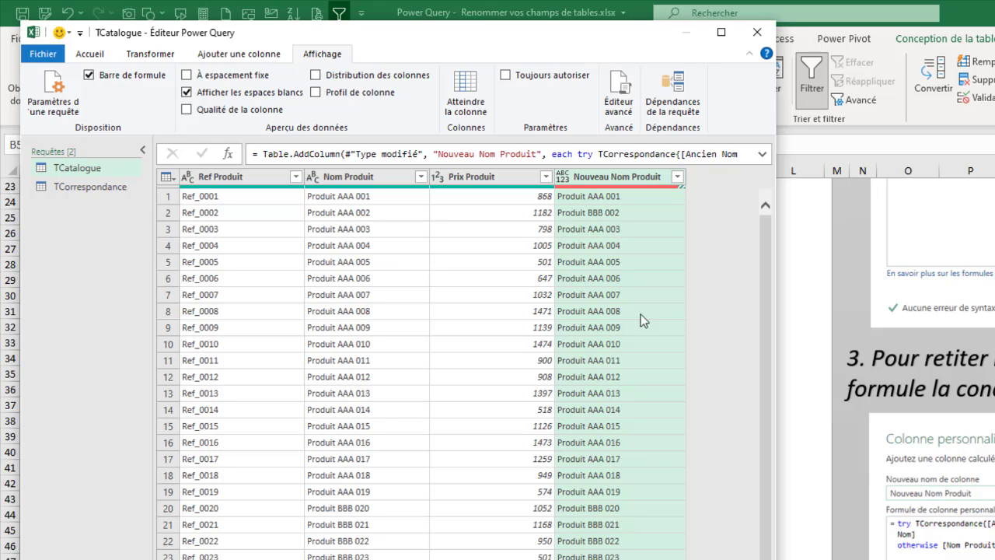
scroll(631, 398, "down", 3)
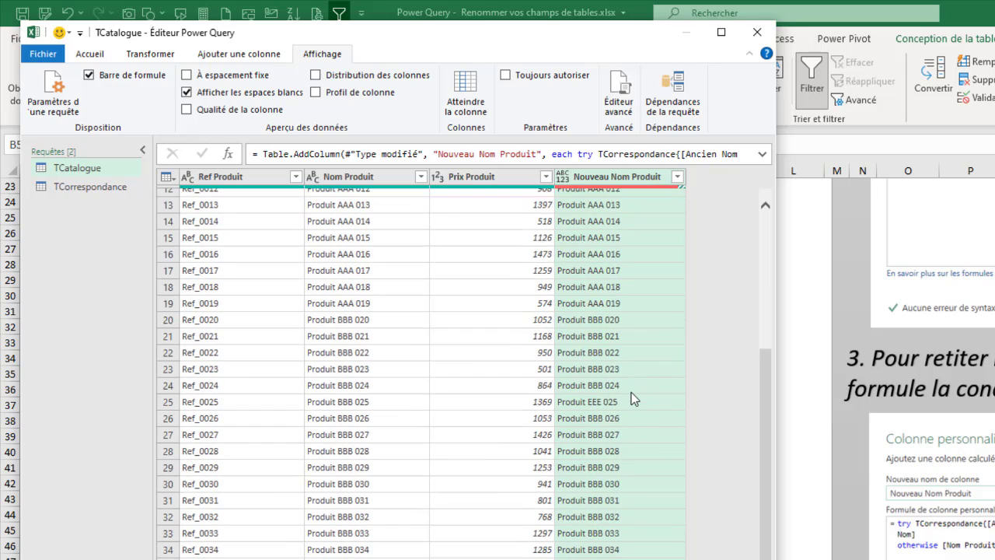
scroll(632, 398, "down", 12)
scroll(631, 398, "down", 5)
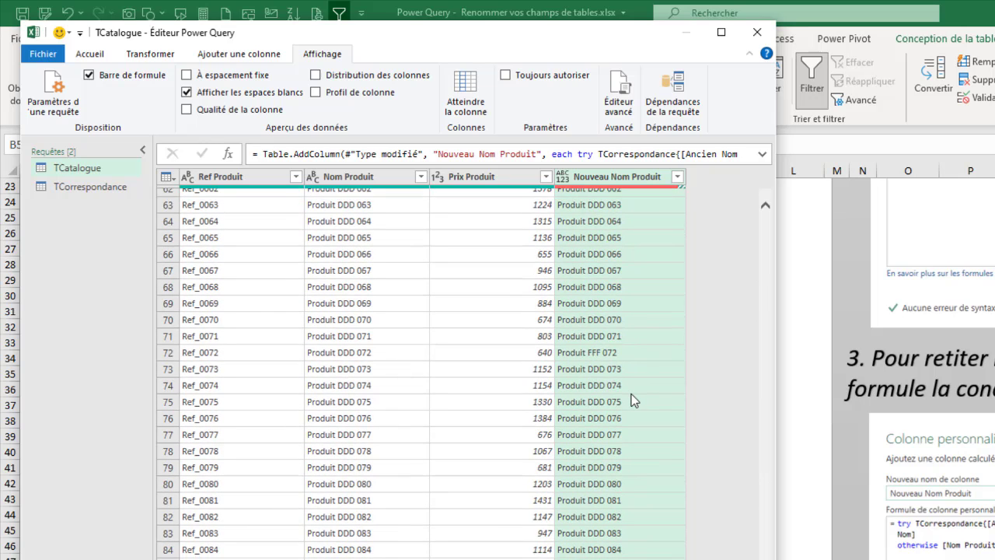
scroll(631, 398, "up", 20)
Switch to the Accueil tab and check Nouveau Nom Produit values such as Produit BBB 002.
mouse_move(606, 33)
left_mouse_down()
mouse_move(607, 396)
mouse_move(611, 282)
mouse_move(661, 175)
mouse_move(648, 128)
left_mouse_up()
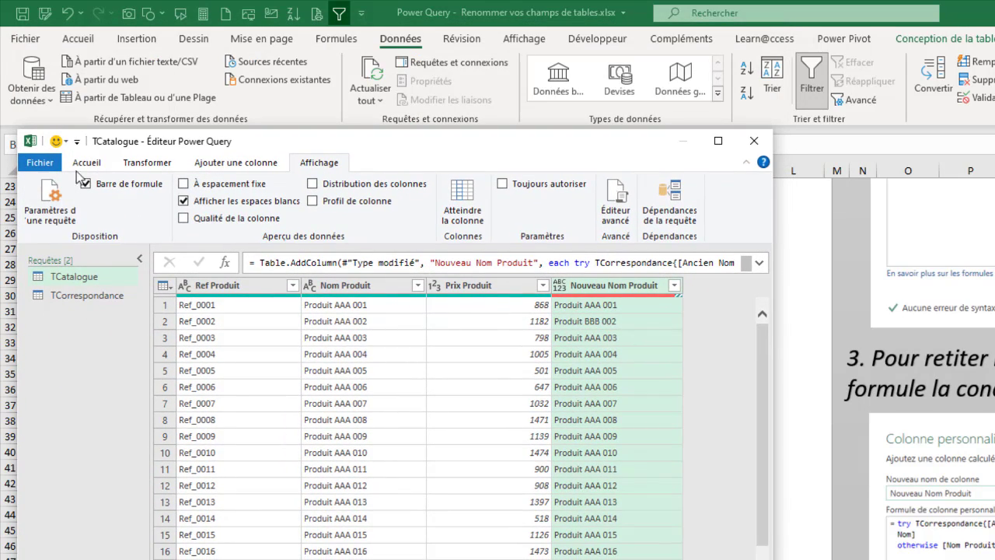
left_click(87, 163)
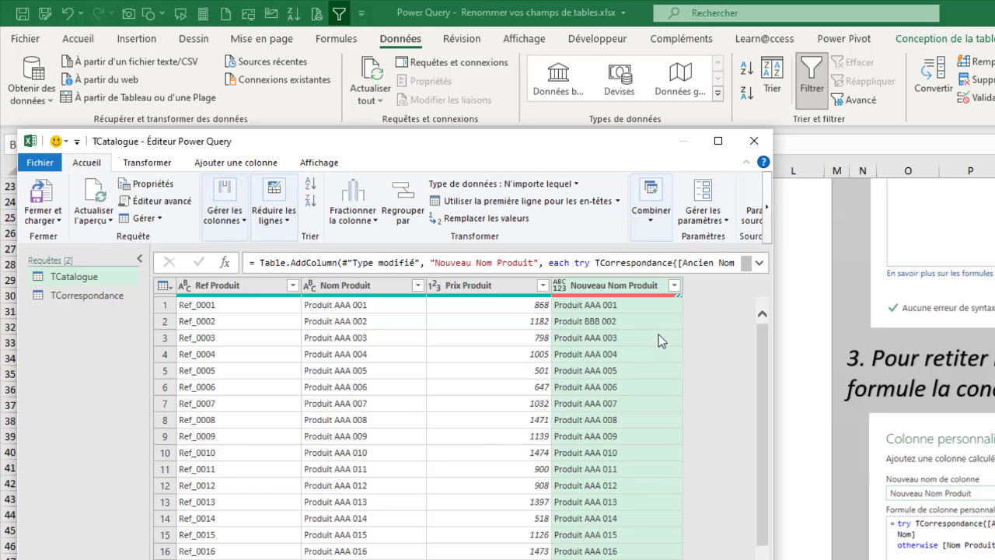
left_click(640, 411)
scroll(640, 412, "down", 15)
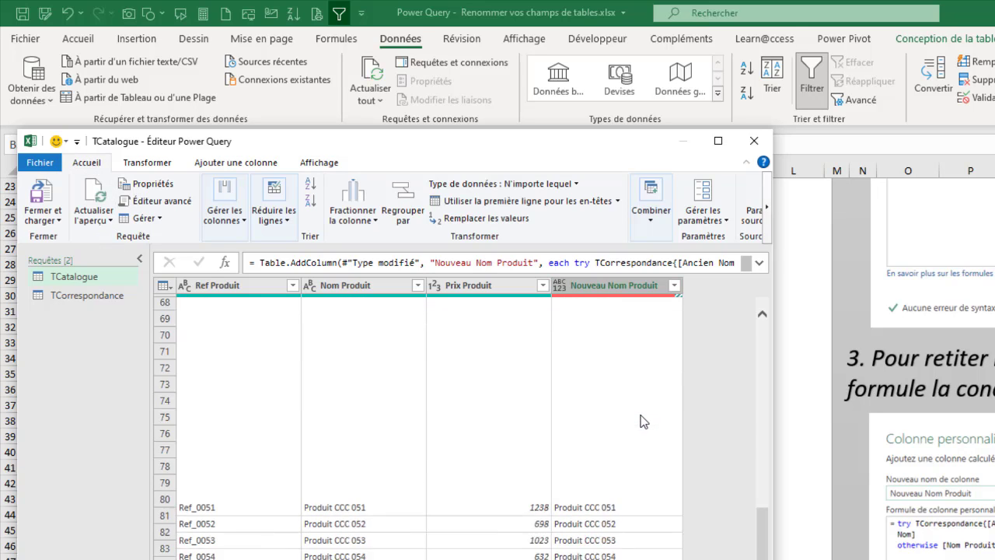
scroll(649, 433, "up", 15)
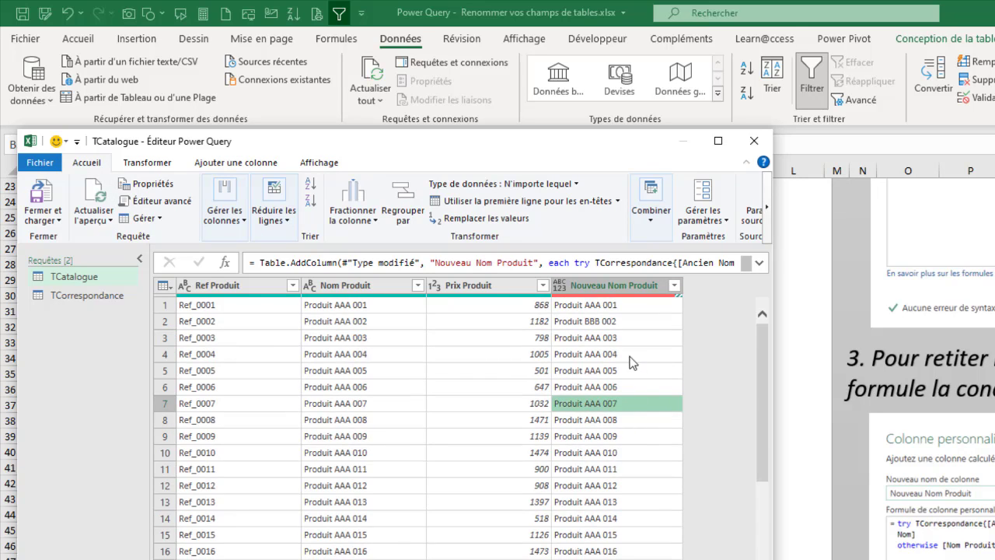
Change the Nouveau Nom Produit column's data type to Texte.
left_click(560, 285)
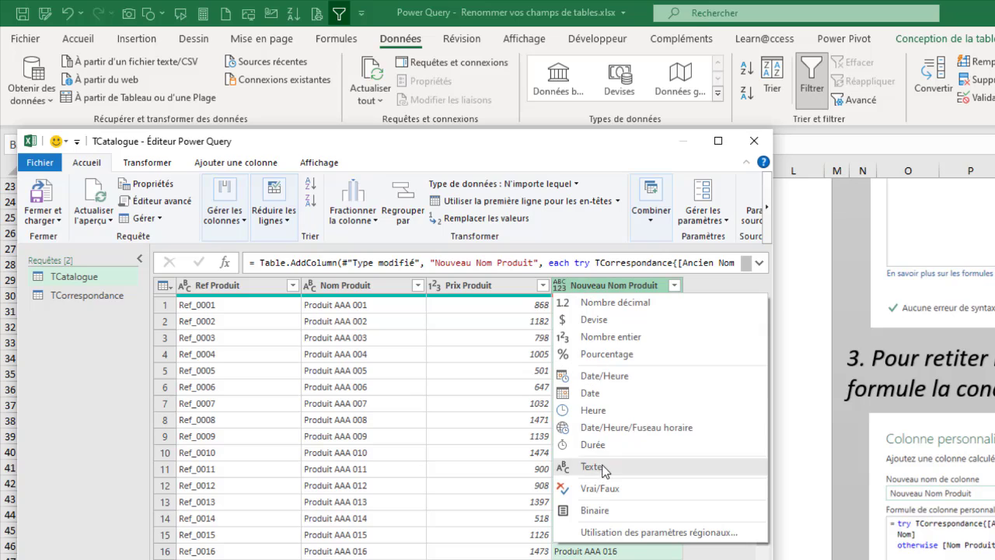
left_click(590, 466)
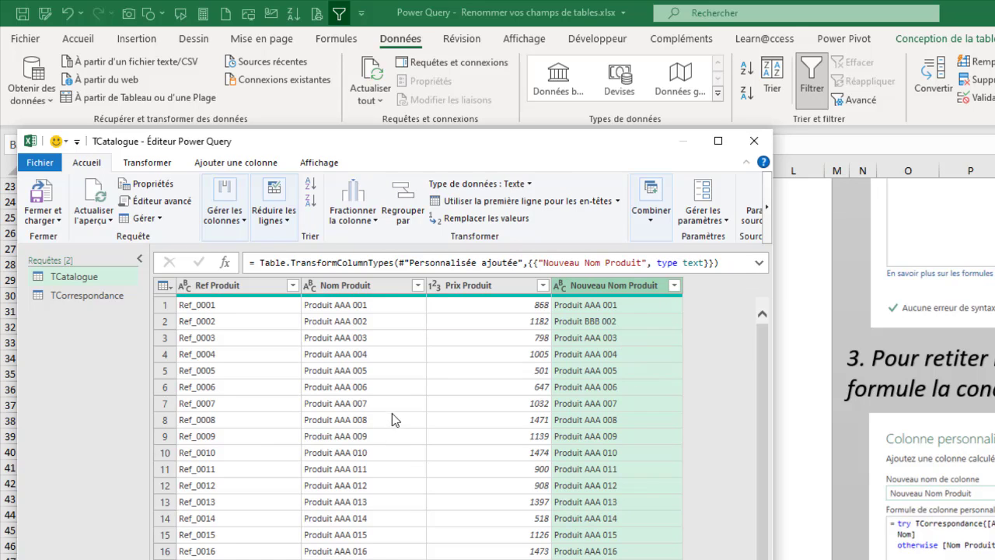
scroll(587, 504, "down", 4)
scroll(544, 466, "up", 4)
Close the editor with Fermer et charger and show the Requêtes et connexions pane.
left_click(43, 219)
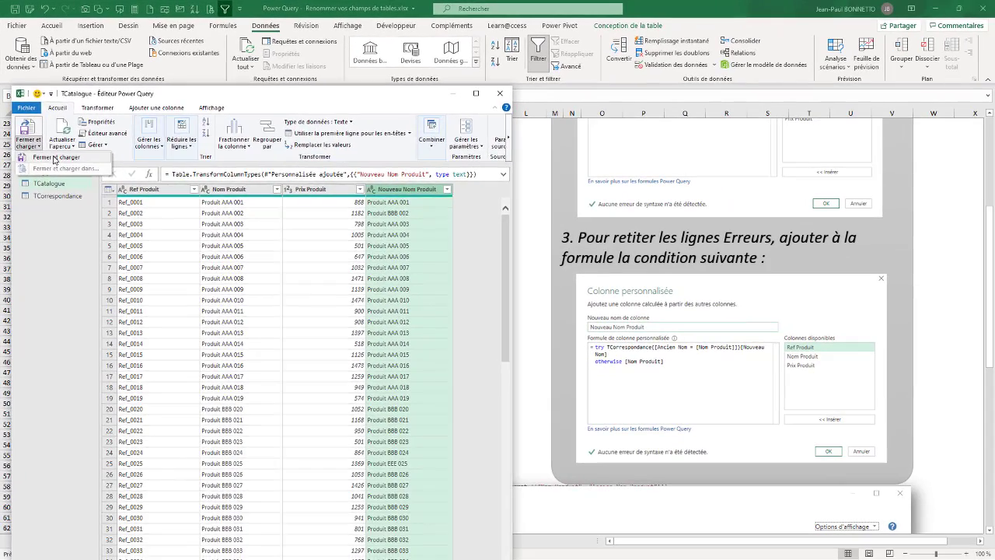
left_click(62, 175)
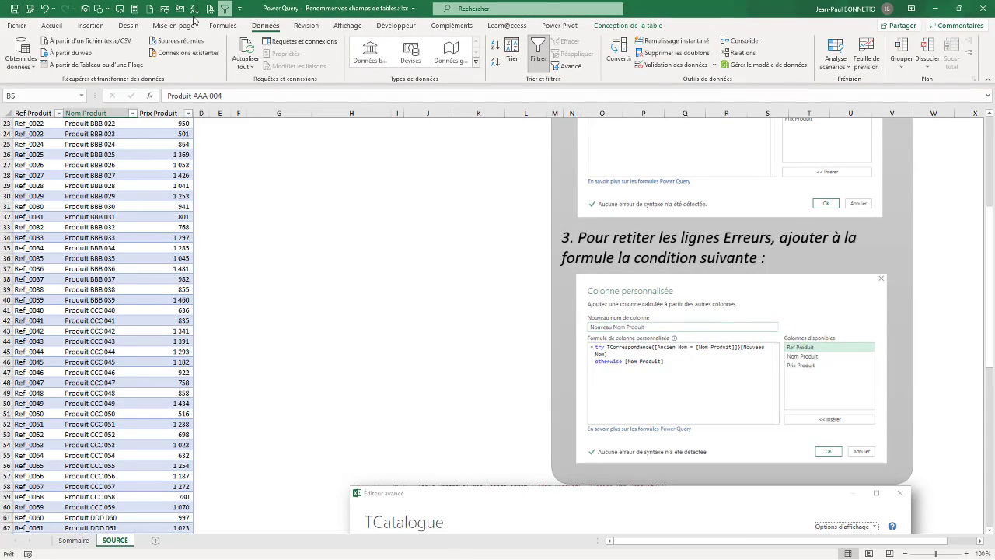
left_click(303, 41)
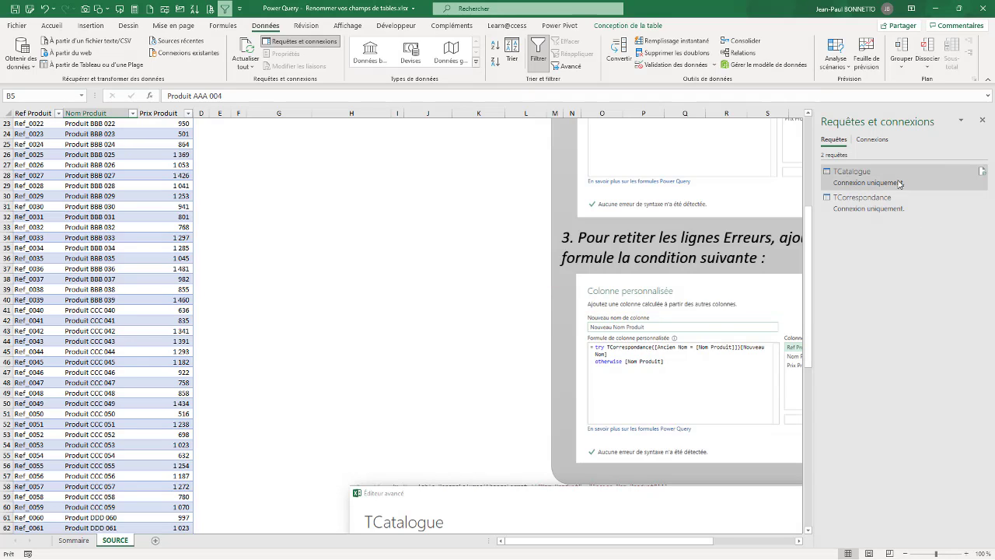
mouse_move(870, 176)
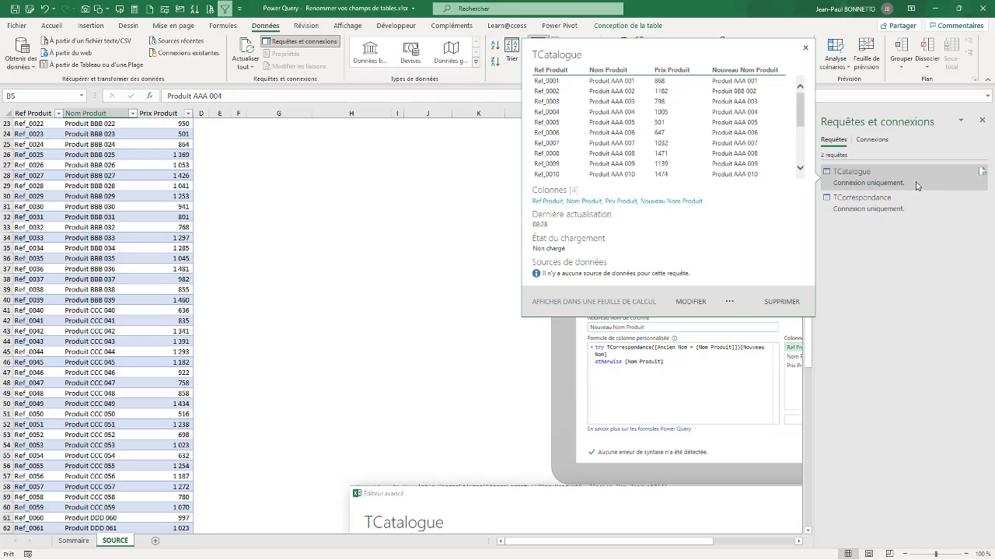
Load TCatalogue as a Tableau on a new worksheet, since cell B5 overlapped an existing table.
right_click(917, 183)
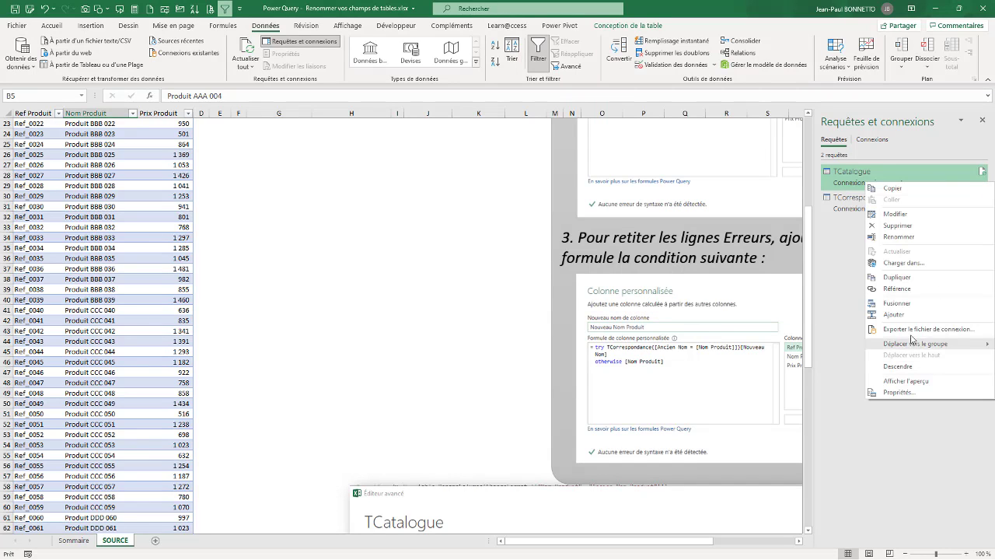
left_click(902, 263)
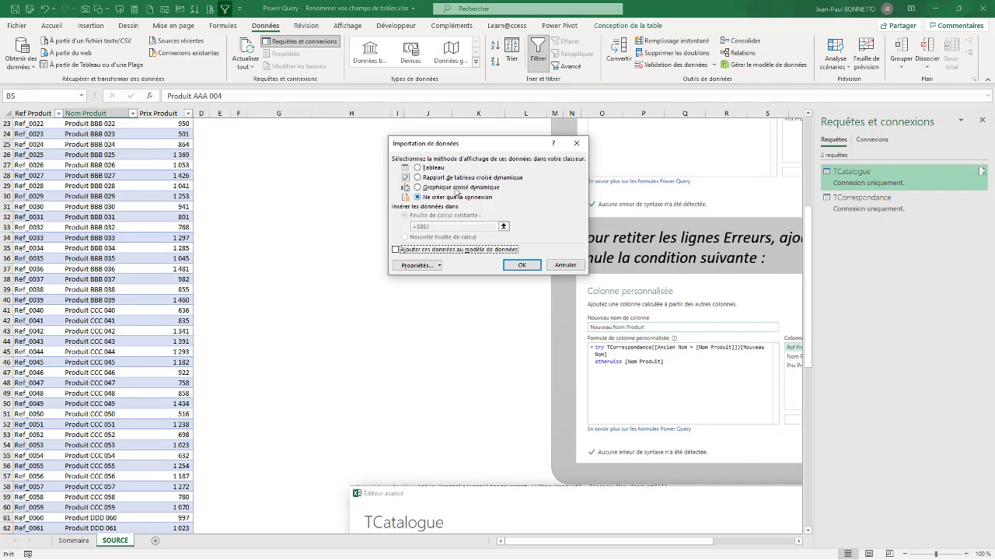
left_click(417, 167)
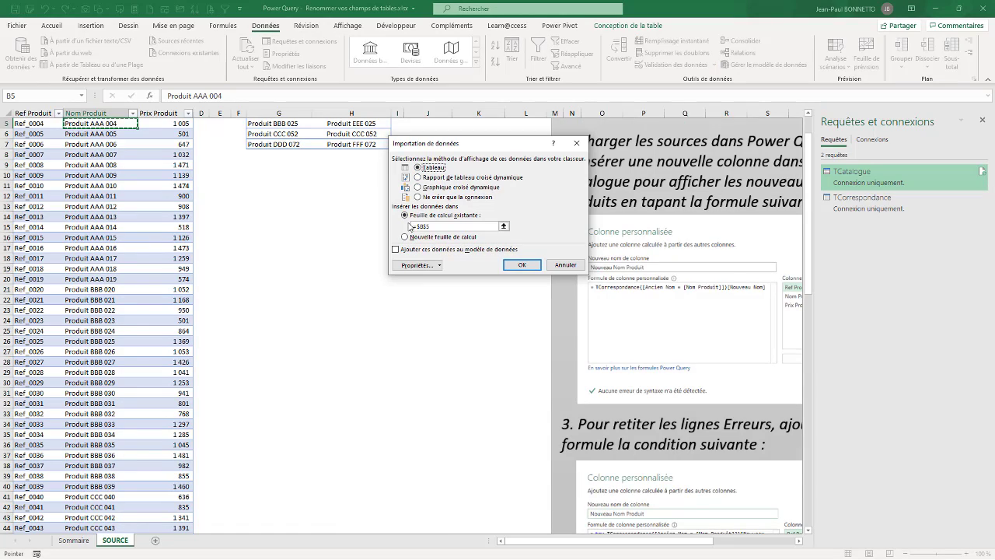
left_click(521, 264)
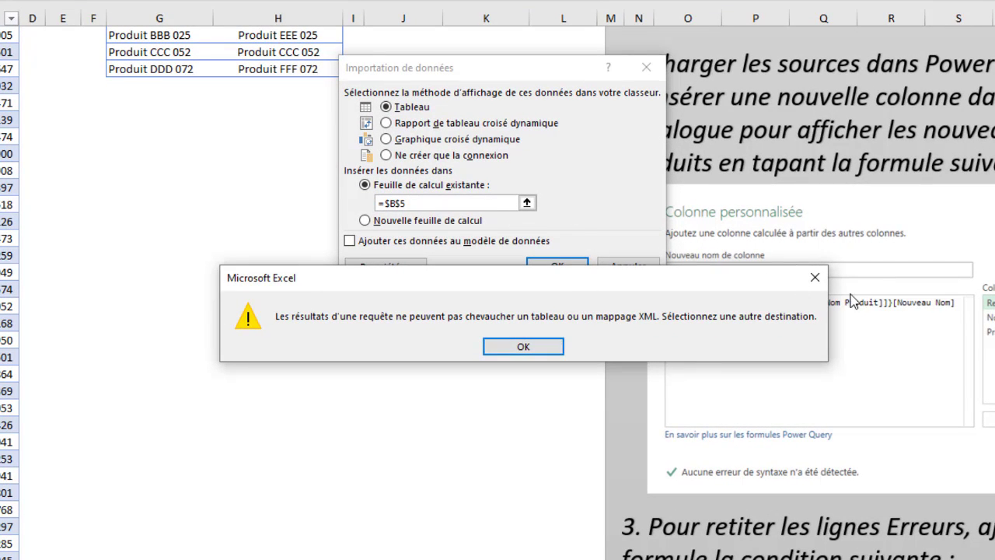
left_click(815, 276)
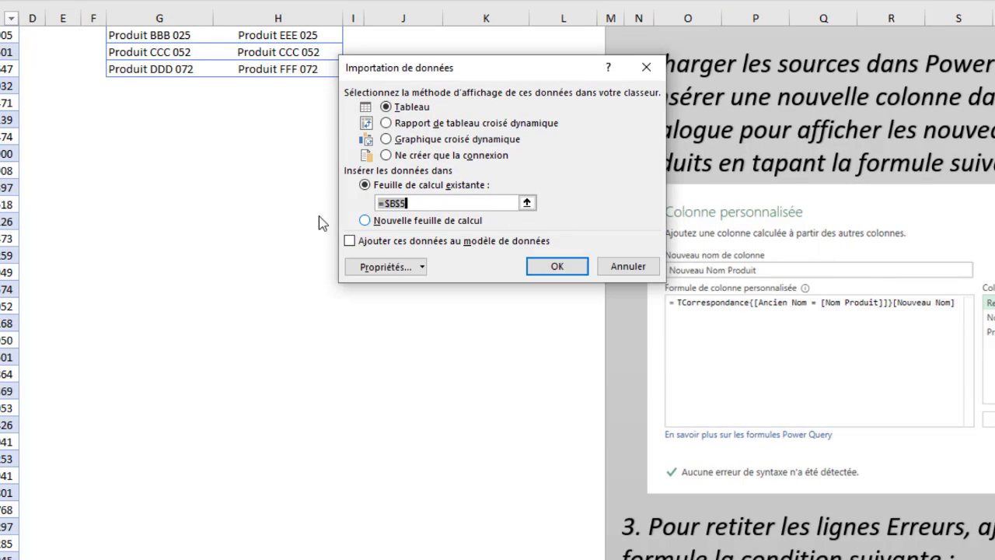
left_click(379, 221)
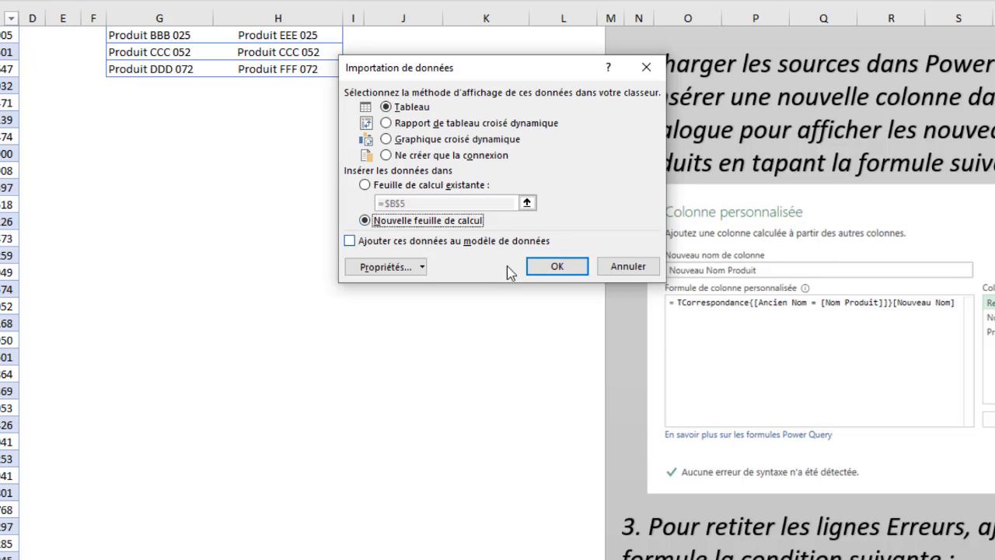
left_click(557, 267)
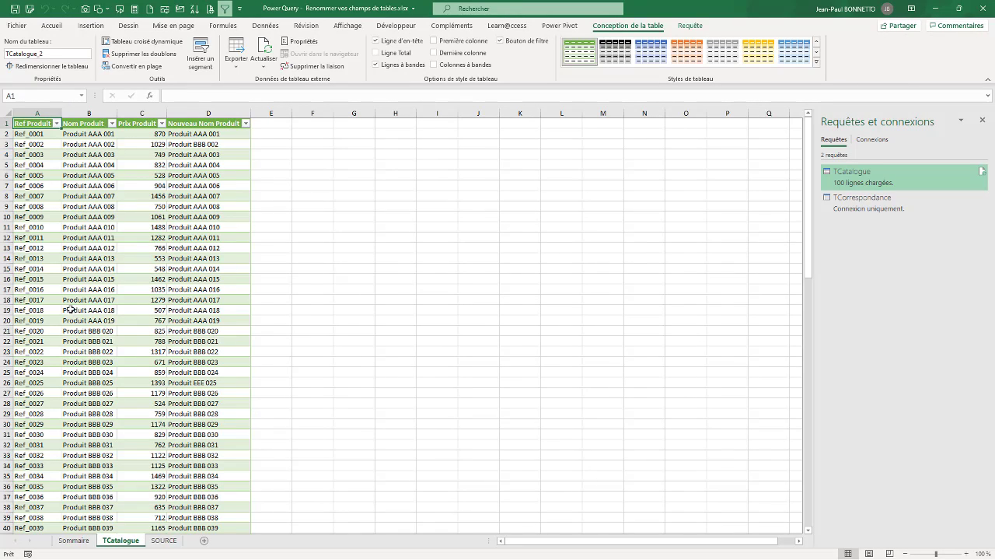
Reopen the TCatalogue query in Power Query Editor and inspect the Nom Produit column.
right_click(884, 172)
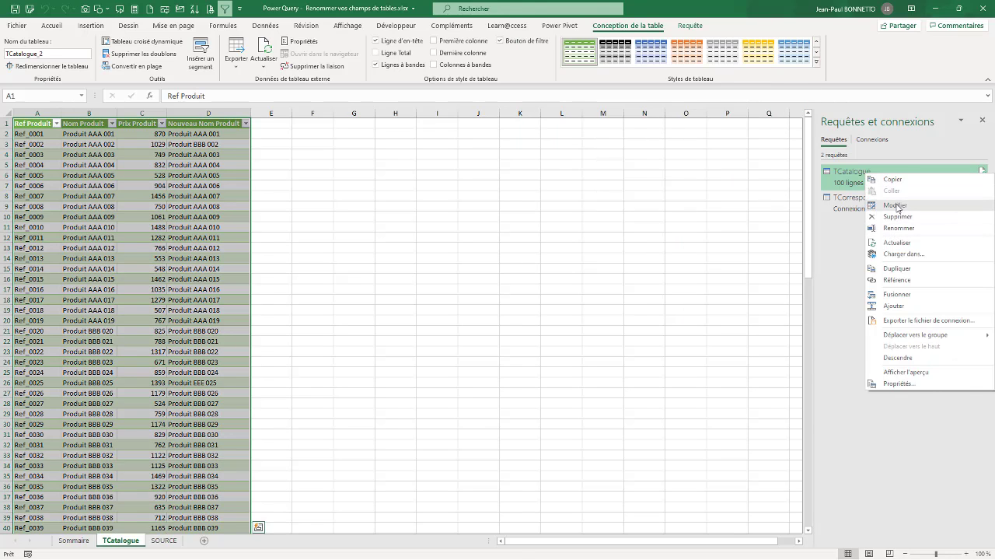
left_click(894, 205)
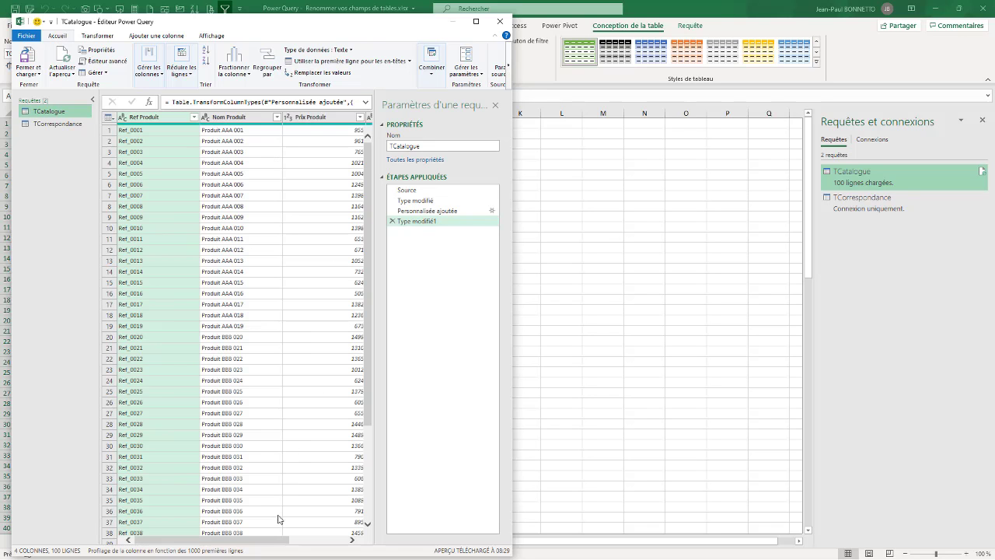
left_click_drag(254, 543, 294, 514)
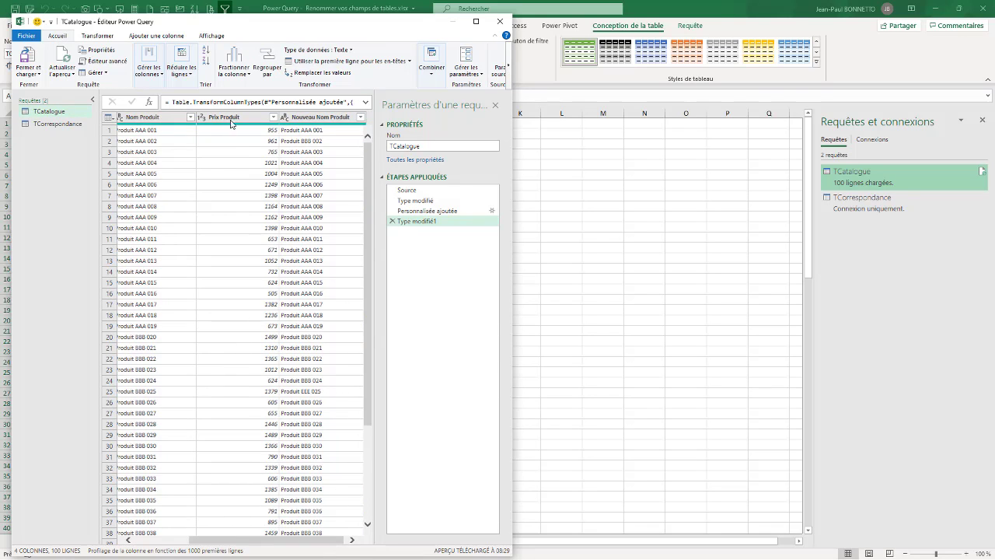
left_click(141, 120)
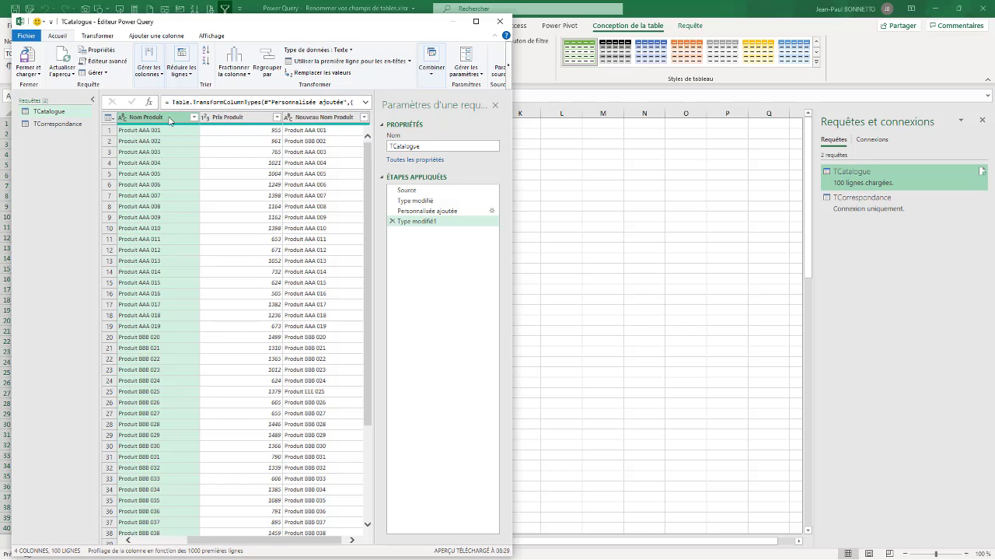
right_click(148, 122)
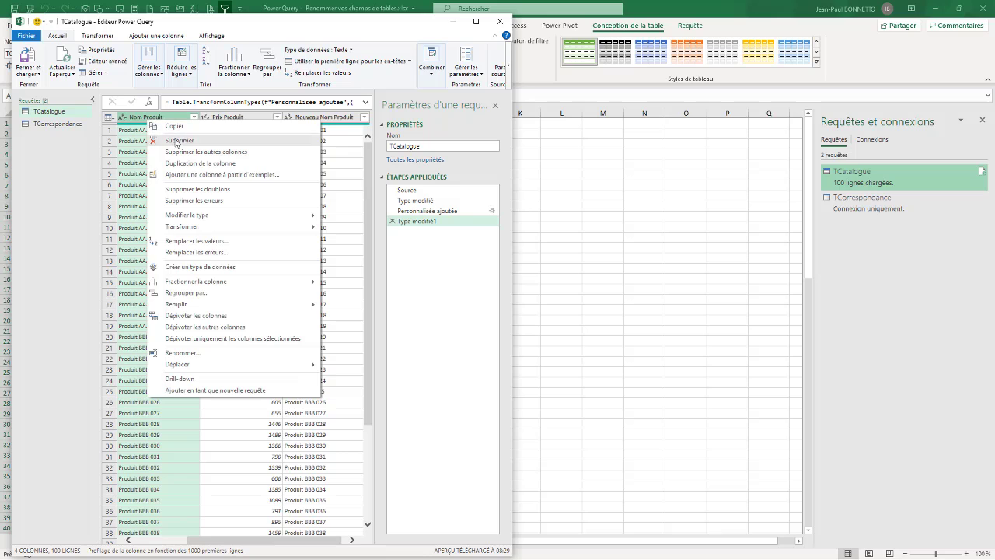
key("Escape")
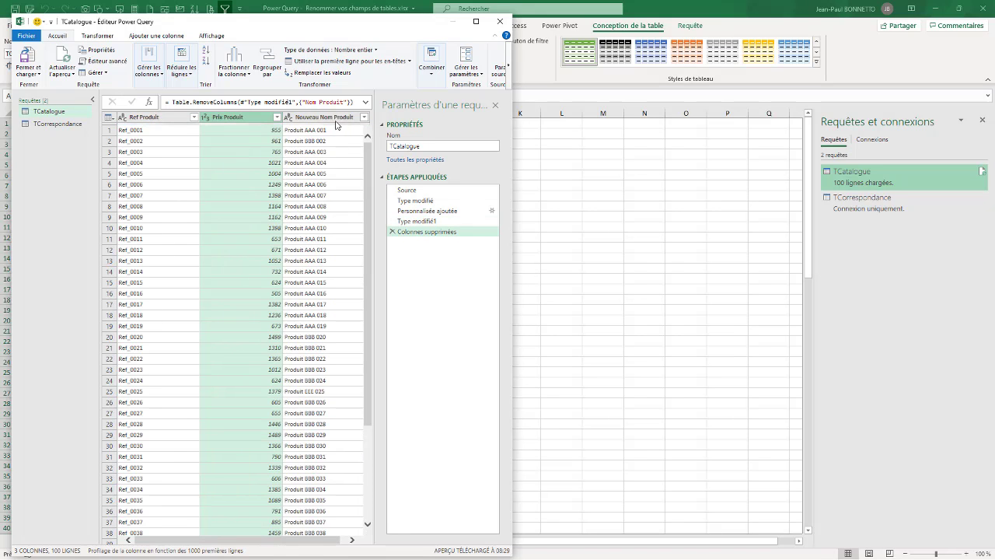
Move Nouveau Nom Produit before Prix Produit and load the query to the TCatalogue sheet.
left_click(335, 121)
left_click_drag(327, 120, 229, 118)
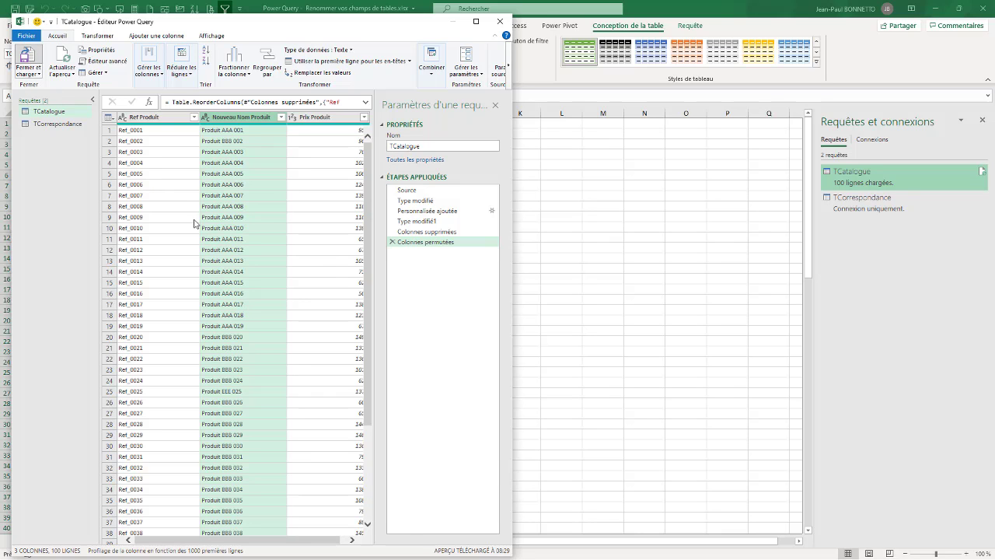
left_click(27, 56)
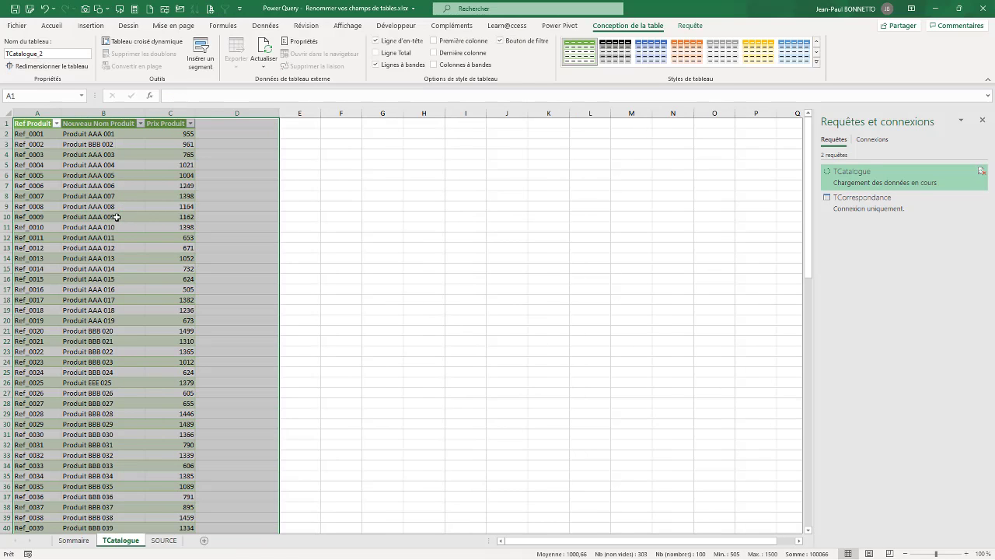
Scroll the TCatalogue table to its last row and back, then switch to the SOURCE sheet.
left_click(77, 174)
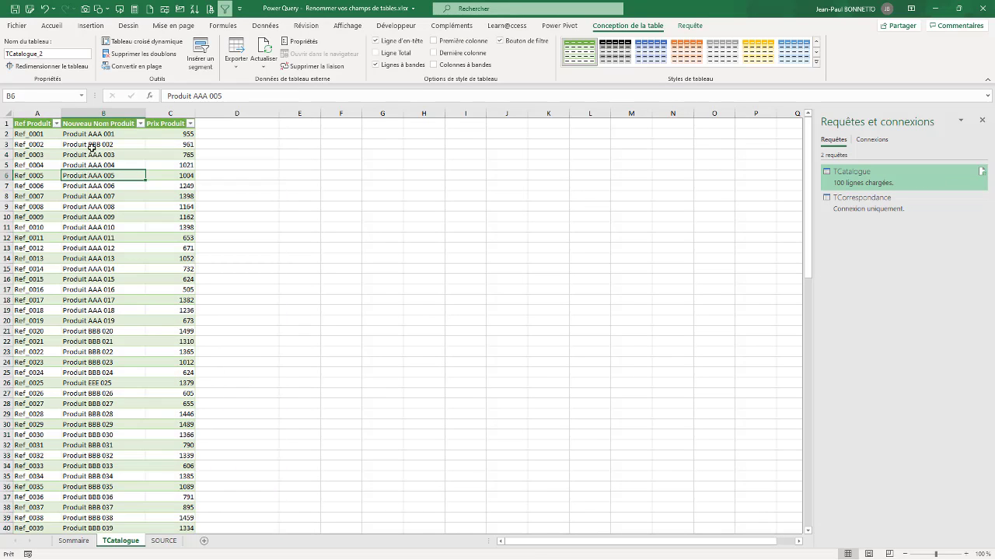
scroll(102, 267, "down", 10)
scroll(102, 266, "down", 20)
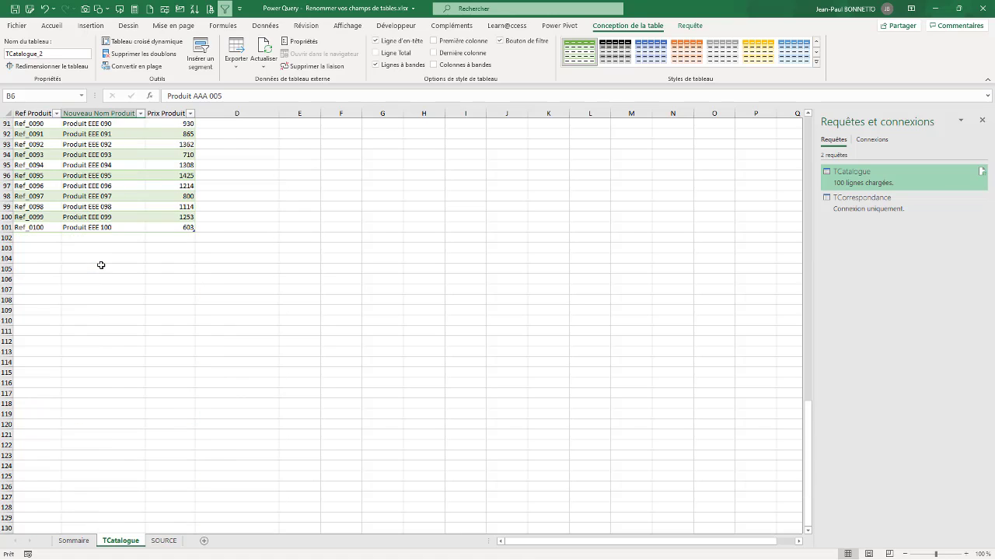
scroll(101, 265, "up", 15)
scroll(100, 264, "up", 15)
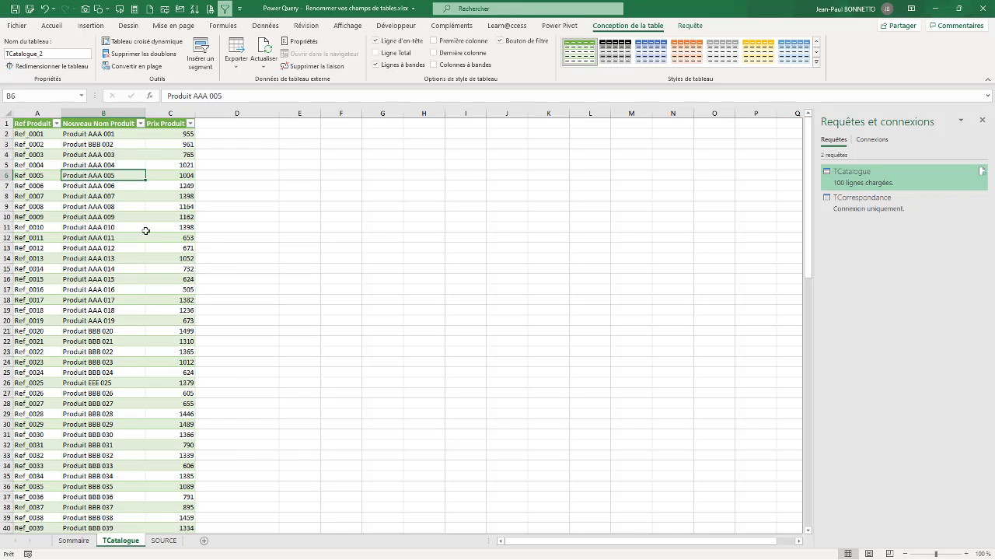
scroll(145, 227, "down", 3)
scroll(145, 227, "up", 3)
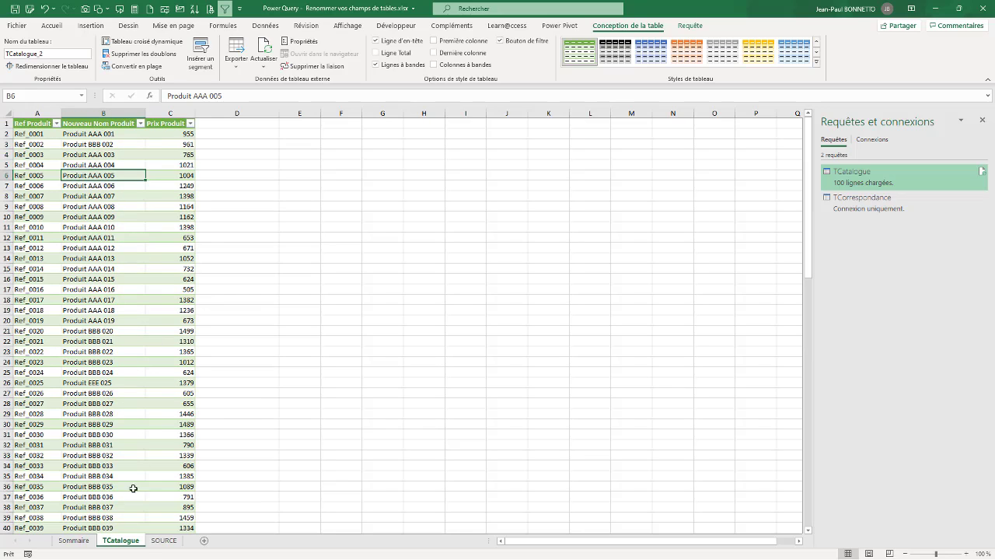
left_click(164, 539)
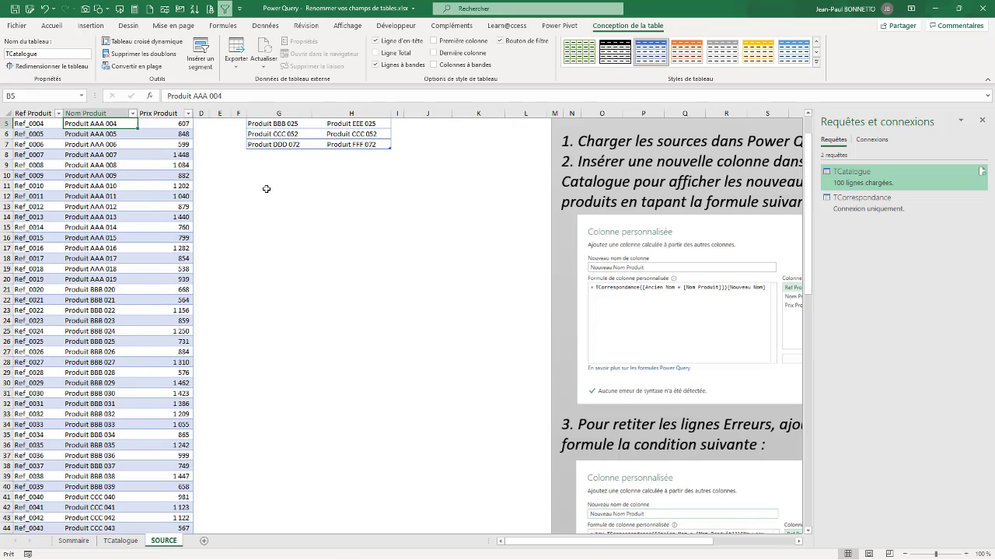
Copy Produit AAA 014 from B15 and paste it into G8 of the correspondence table.
scroll(267, 187, "up", 2)
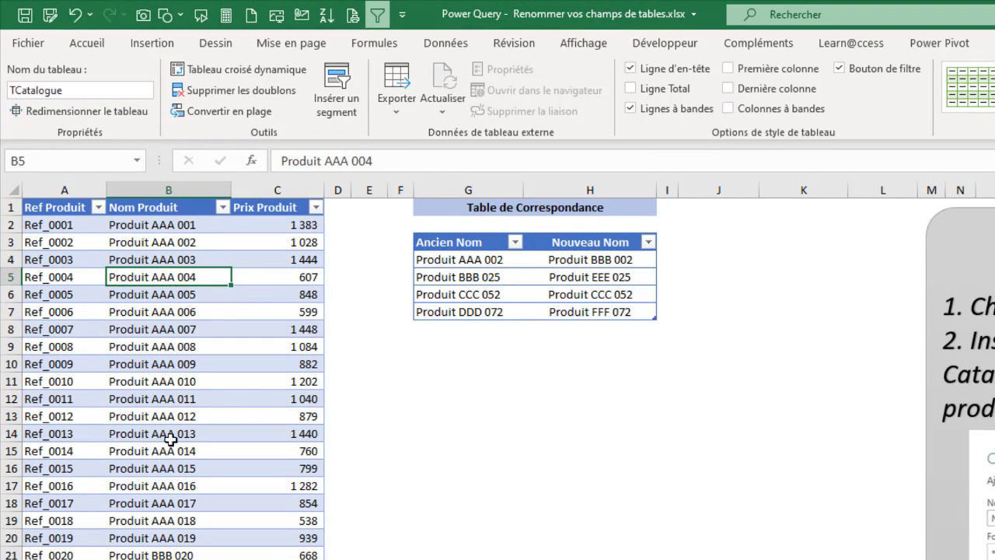
left_click(447, 330)
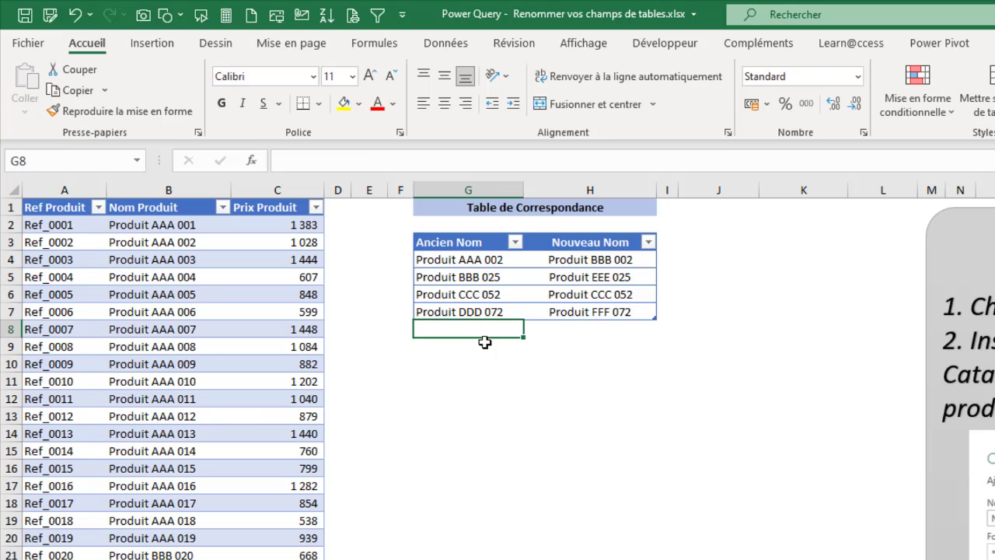
left_click(161, 459)
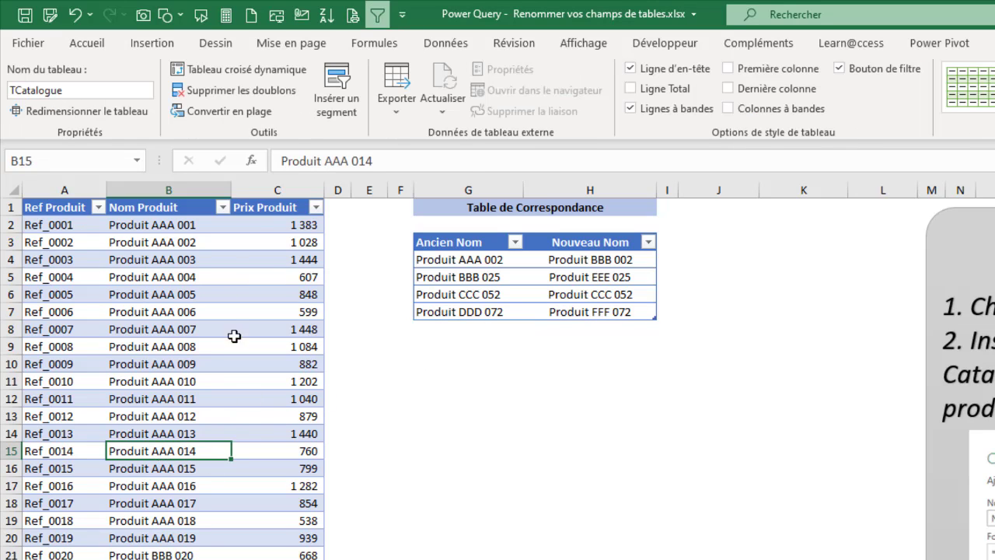
left_click_drag(384, 159, 194, 152)
key("ctrl+c")
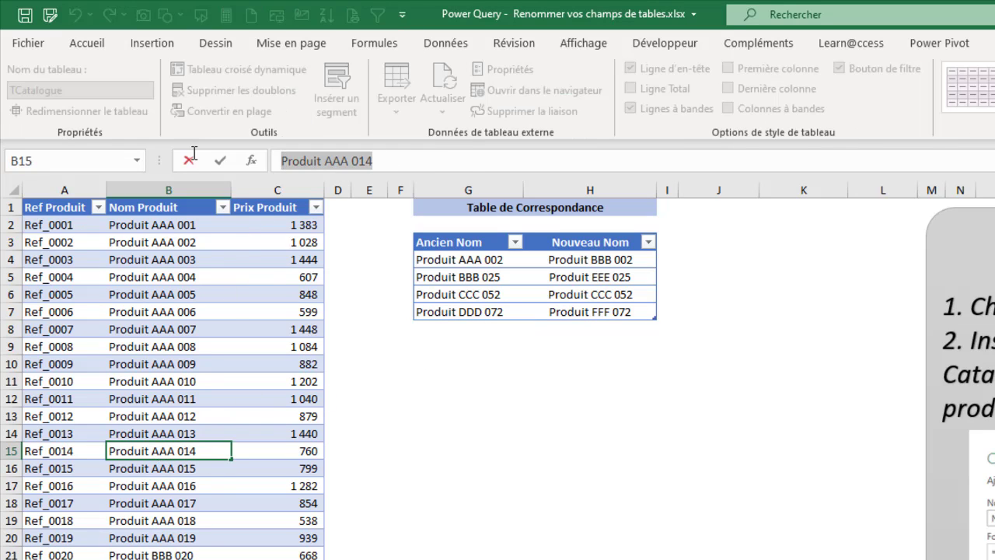
left_click(476, 329)
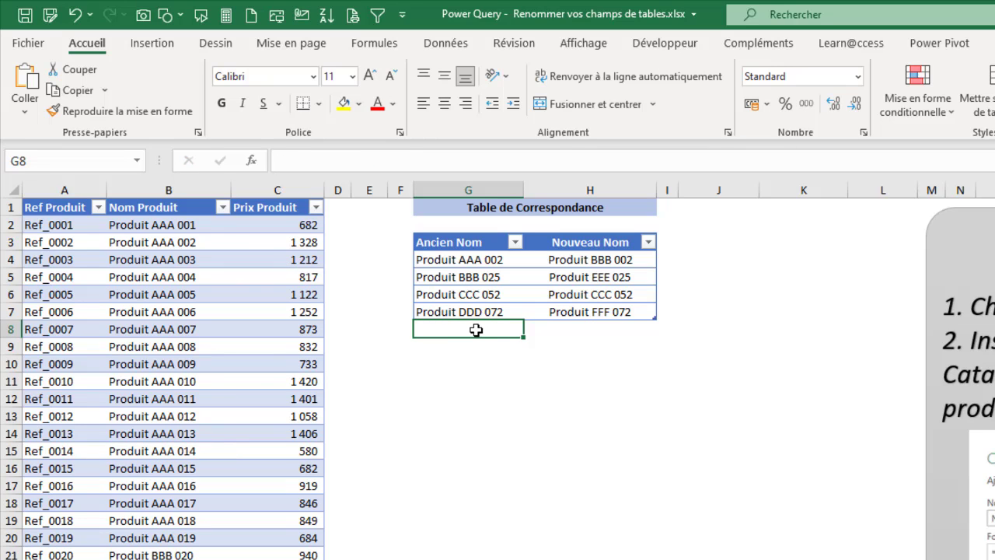
key("ctrl+v")
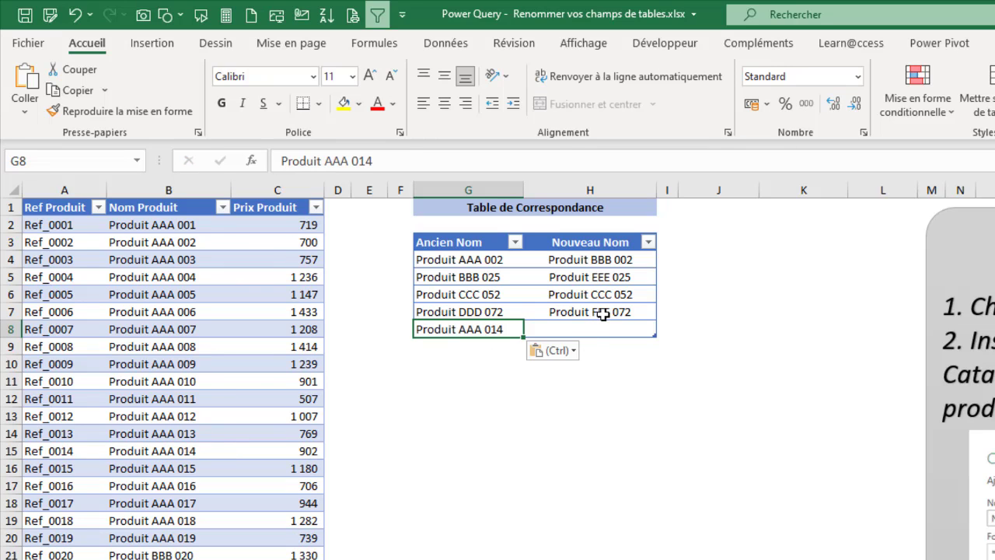
Re-enter Produit FFF 072 in H7 and enter Produit FFF 014 as the new name in H8.
left_click(603, 314)
type("Produ")
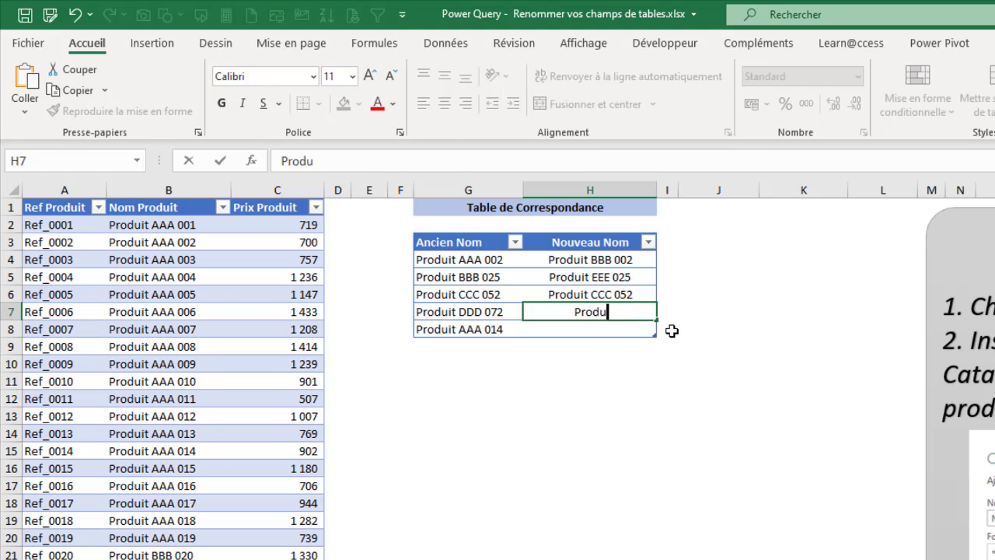
type("it FFF 072")
key("ctrl+Return")
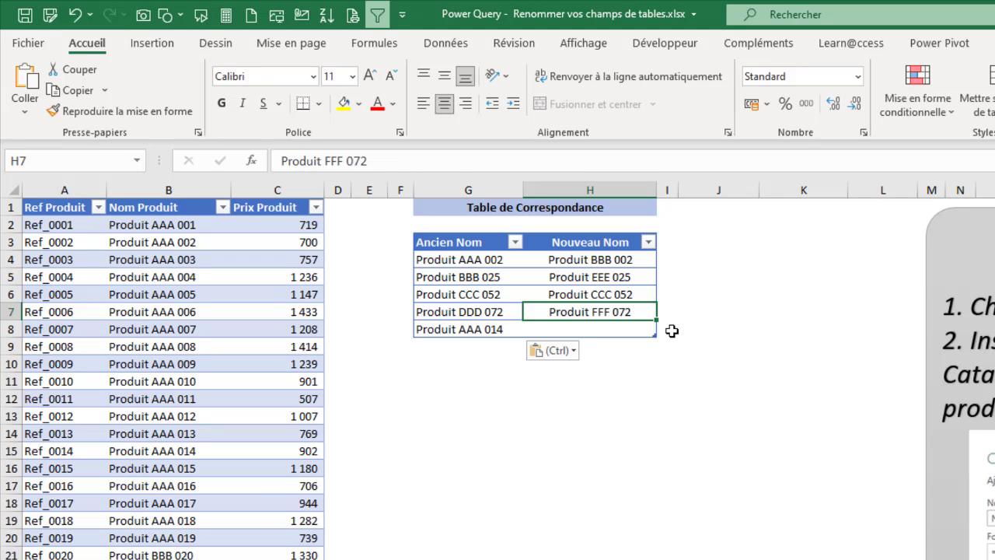
left_click(630, 328)
type("Prod")
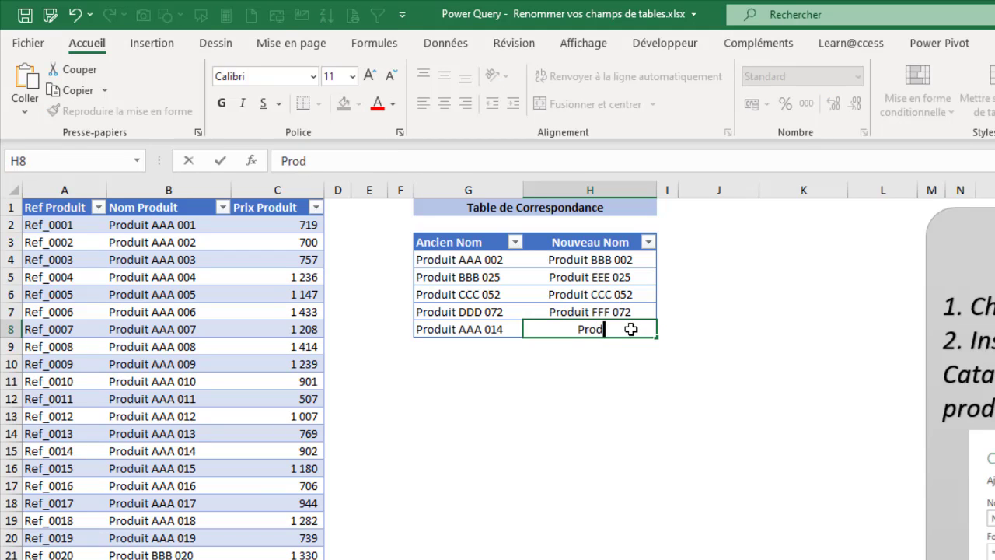
type("uit ")
type("FFF 07")
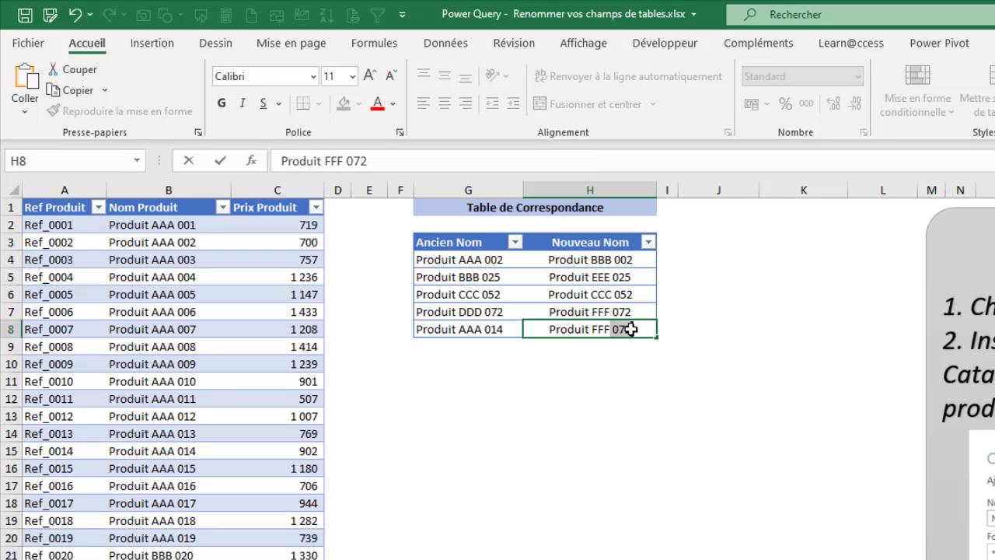
type("14")
left_click(214, 350)
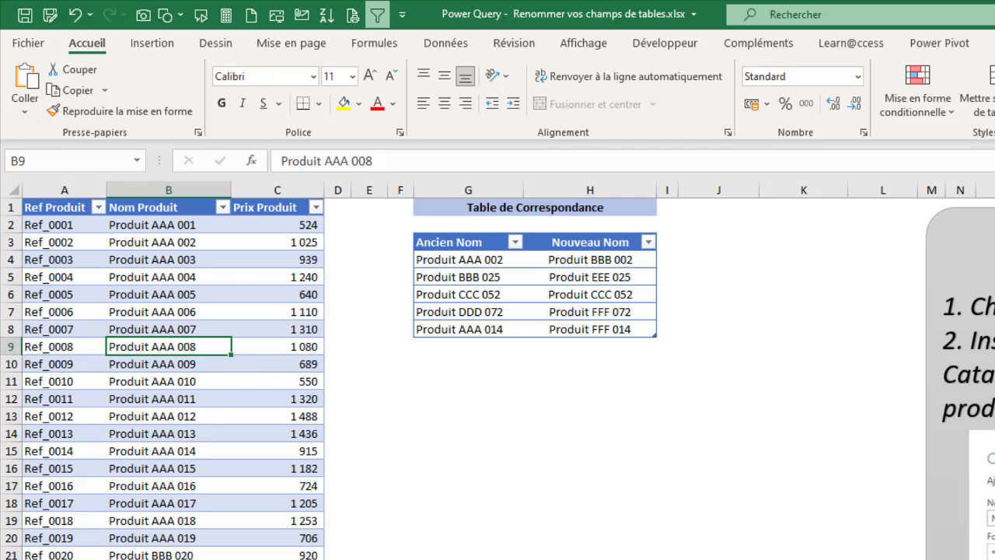
Refresh the TCatalogue table, confirm Ref_0014 shows Produit FFF 014, then switch to Sommaire.
left_click(206, 457)
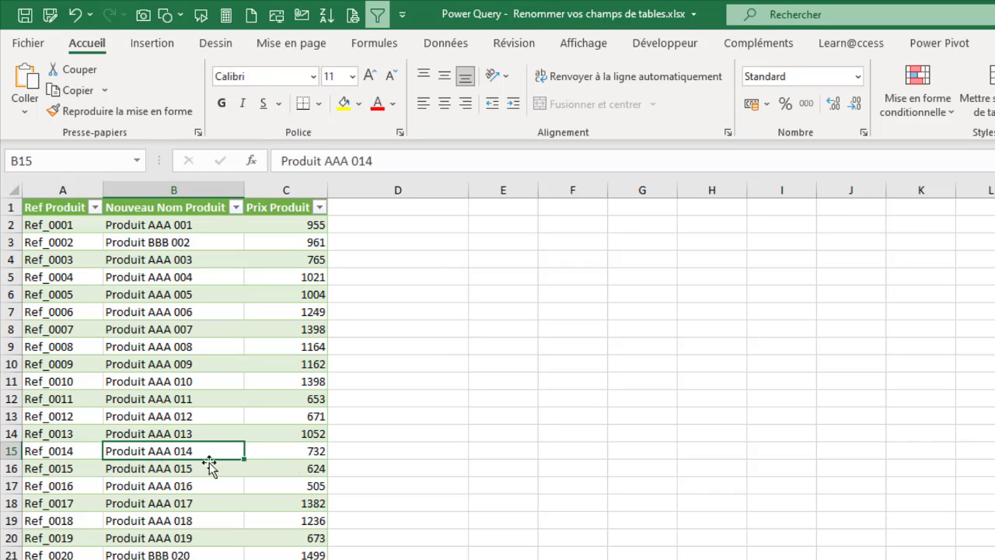
right_click(168, 451)
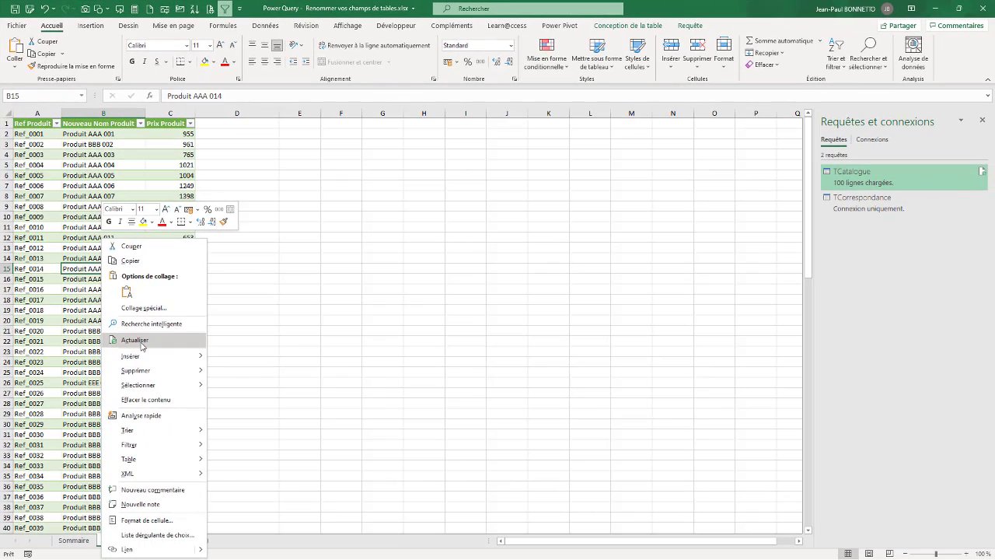
key("Escape")
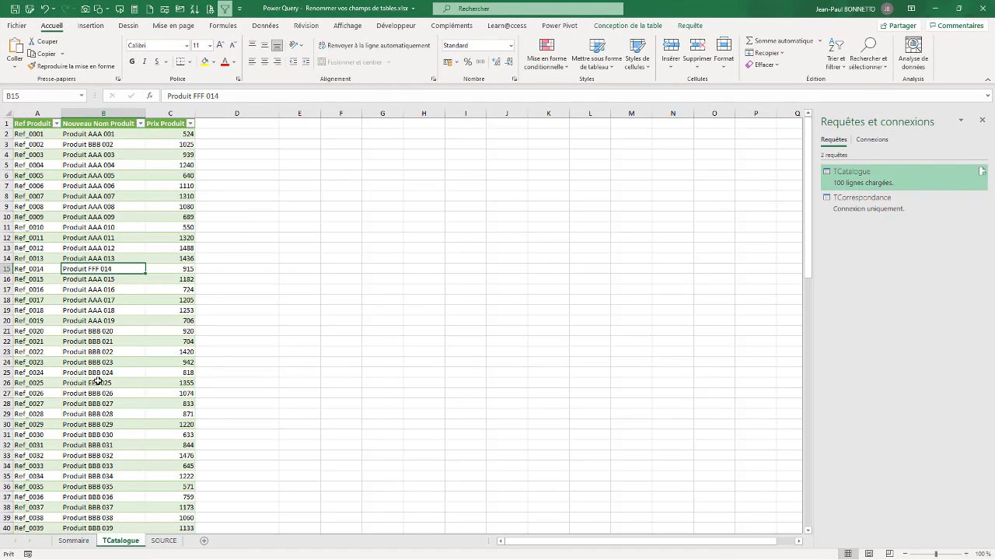
left_click(172, 271)
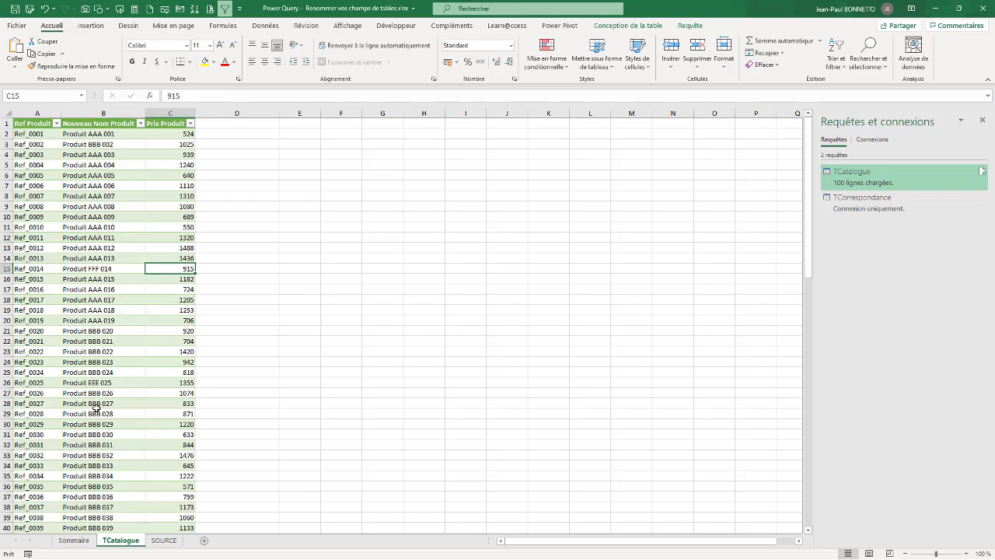
scroll(121, 202, "down", 6)
scroll(121, 202, "down", 12)
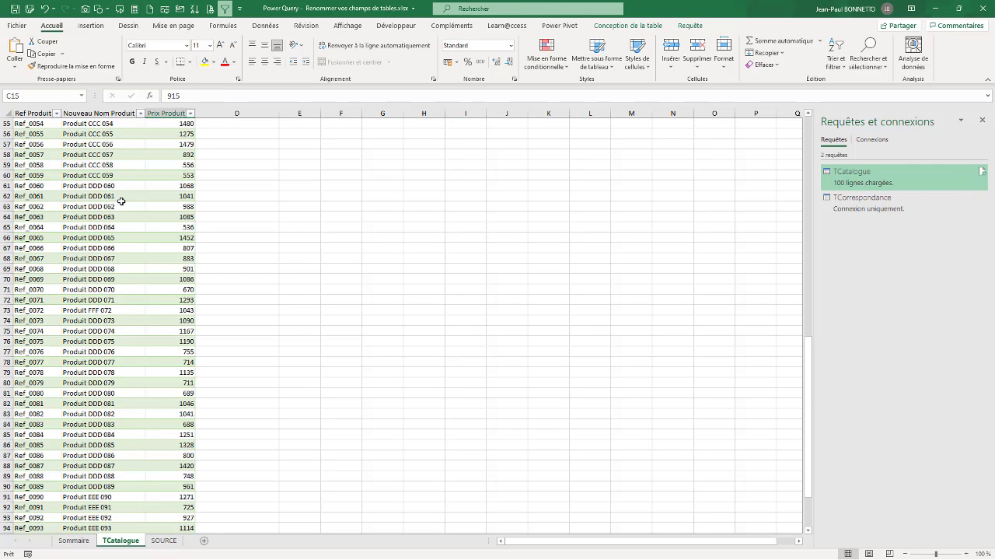
scroll(121, 202, "down", 11)
scroll(121, 204, "up", 20)
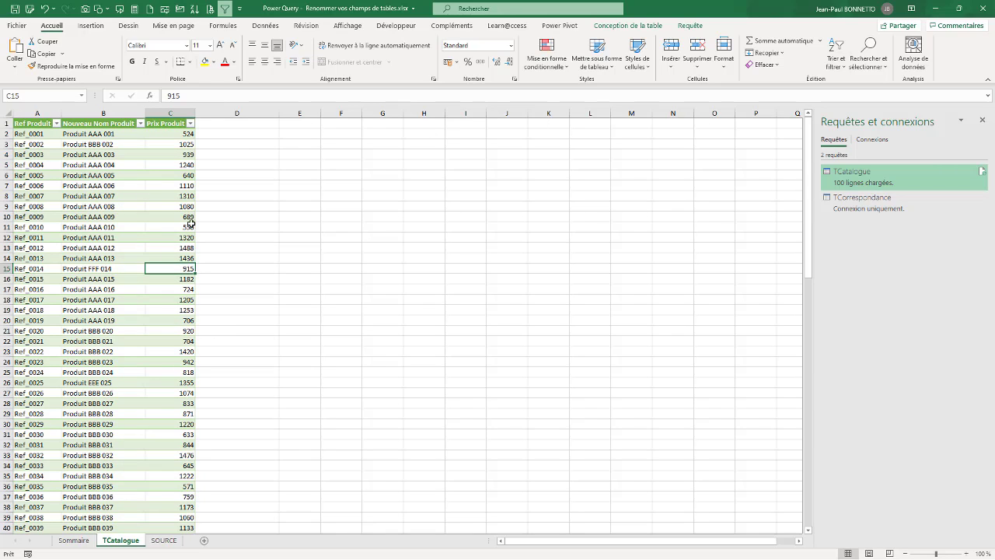
left_click(74, 540)
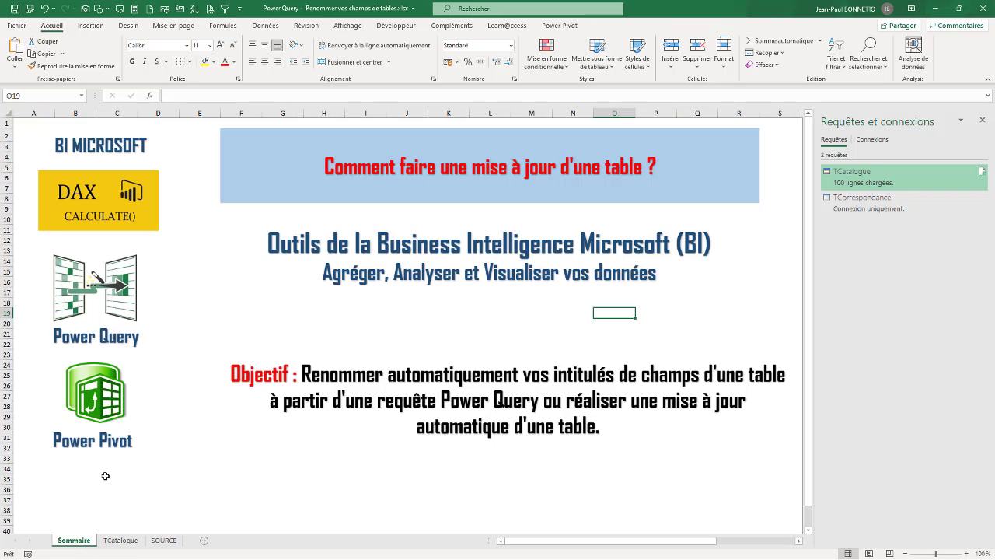
Close the Requêtes et connexions pane to reveal the full Sommaire title page.
left_click(982, 120)
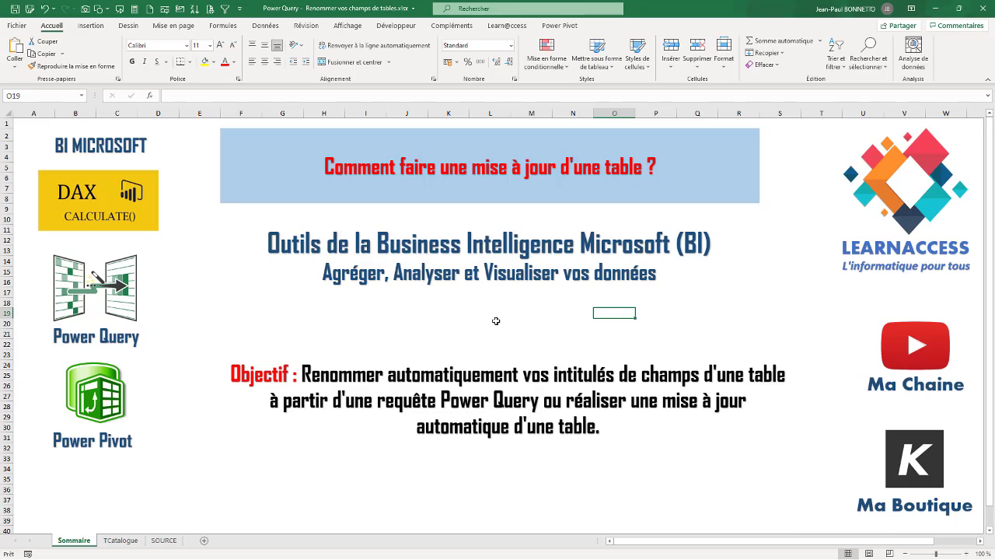